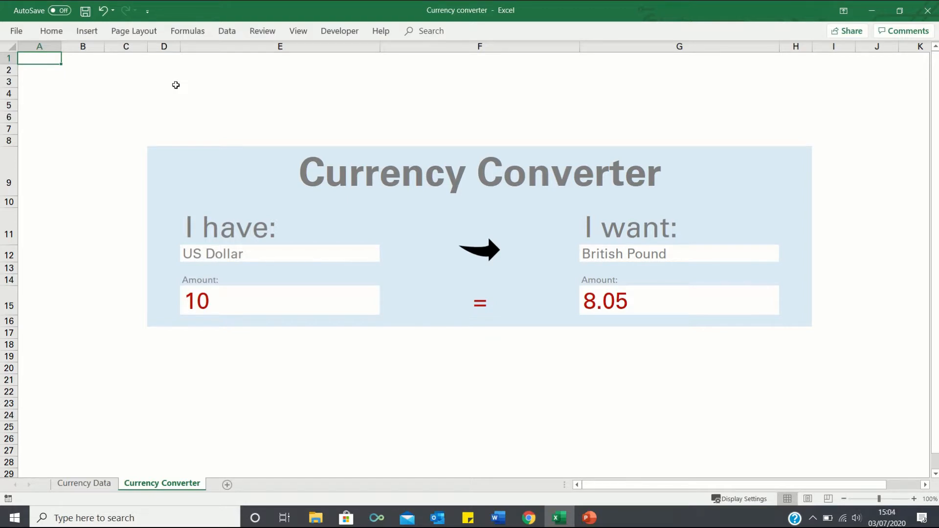
Step: Choose Swiss Franc as the target currency under "I want:" in the finished Currency Converter
{"action": "left_click", "coordinate": [755, 254]}
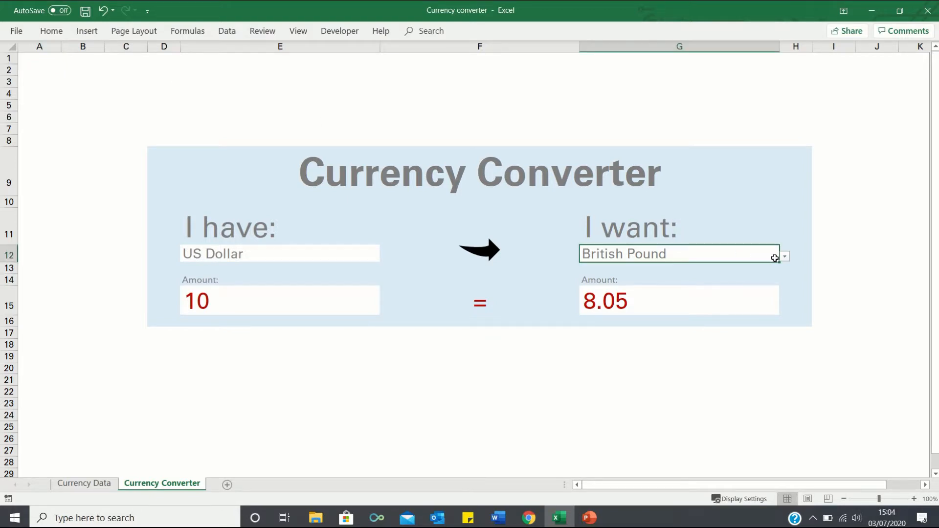
{"action": "left_click", "coordinate": [785, 256]}
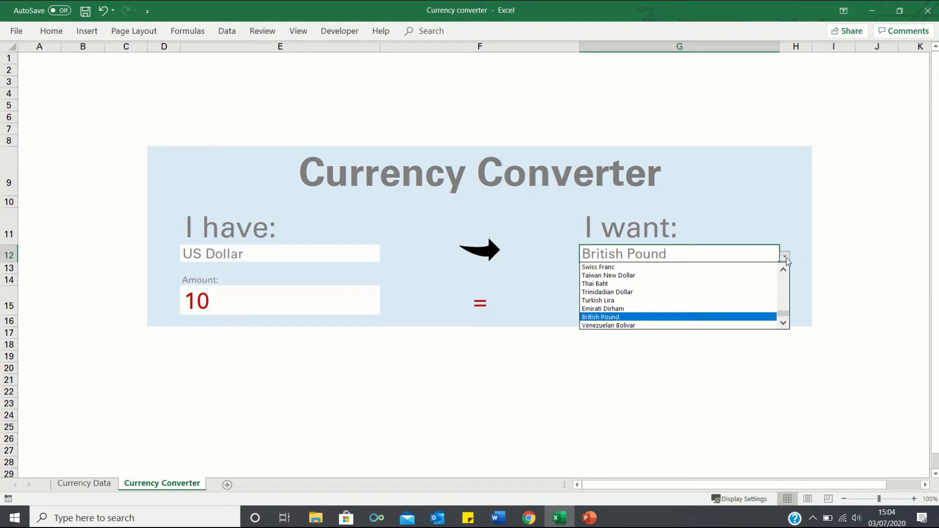
{"action": "left_click", "coordinate": [700, 268]}
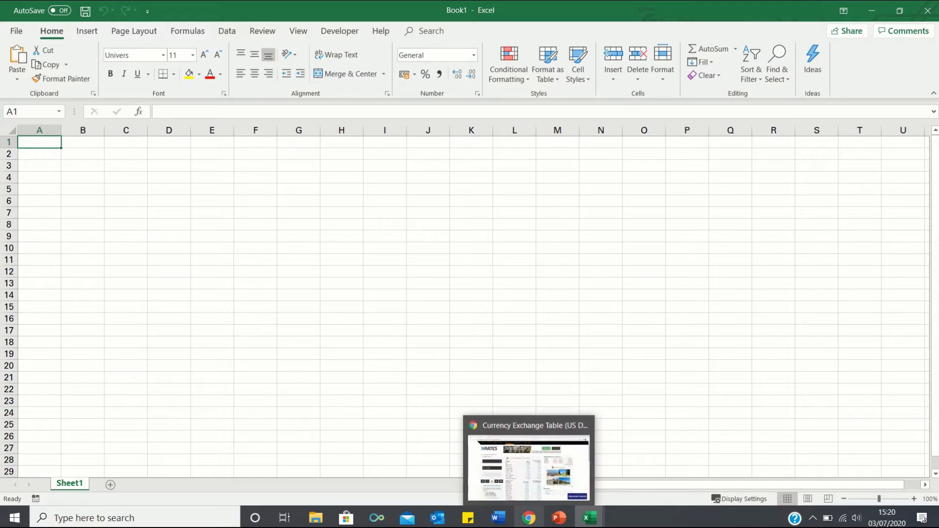
{"action": "left_click", "coordinate": [528, 517]}
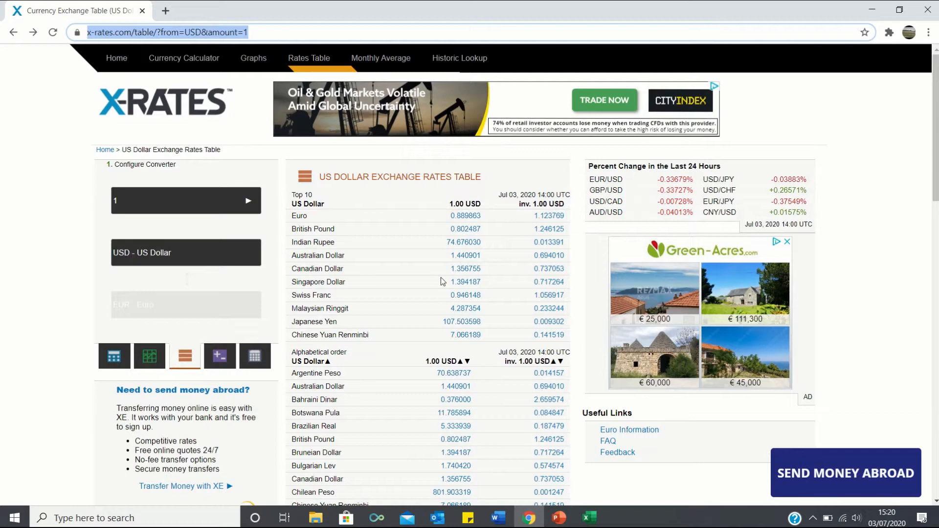
{"action": "key", "text": "alt+Tab"}
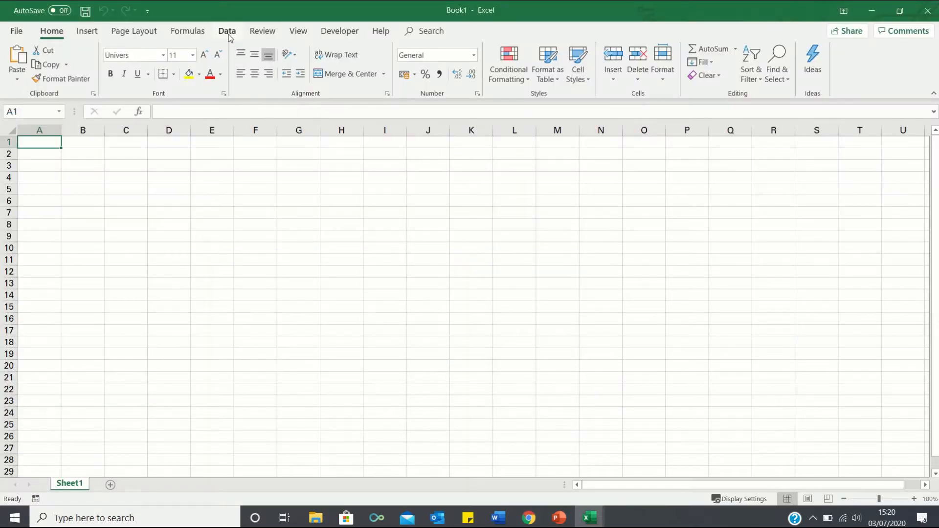
{"action": "left_click", "coordinate": [227, 32]}
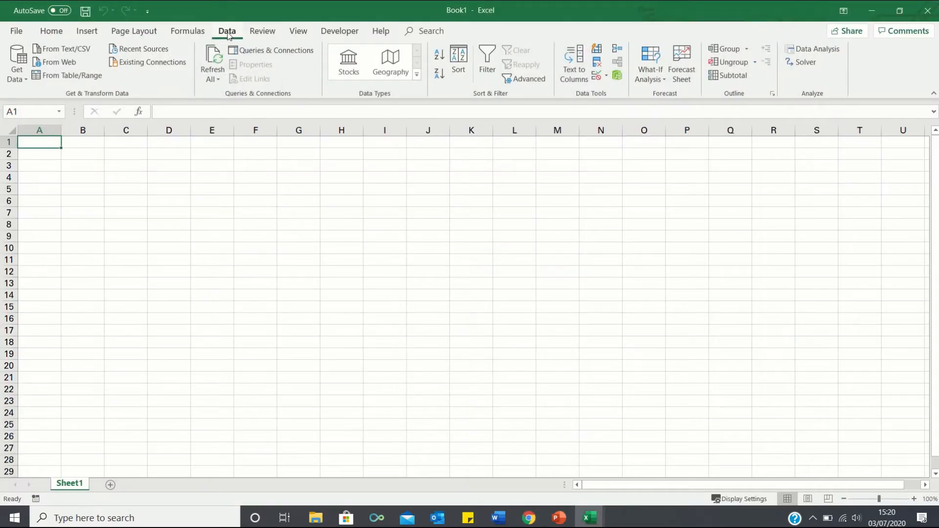
{"action": "left_click", "coordinate": [68, 63]}
{"action": "type", "text": "https://www.x-rates.com/table/?from=USD&amount=1"}
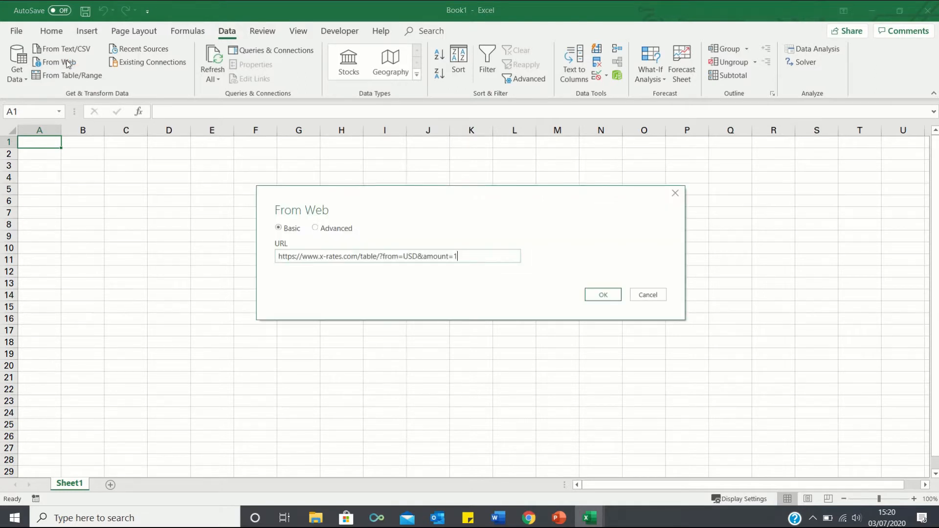
{"action": "left_click", "coordinate": [593, 296]}
{"action": "left_click", "coordinate": [304, 168]}
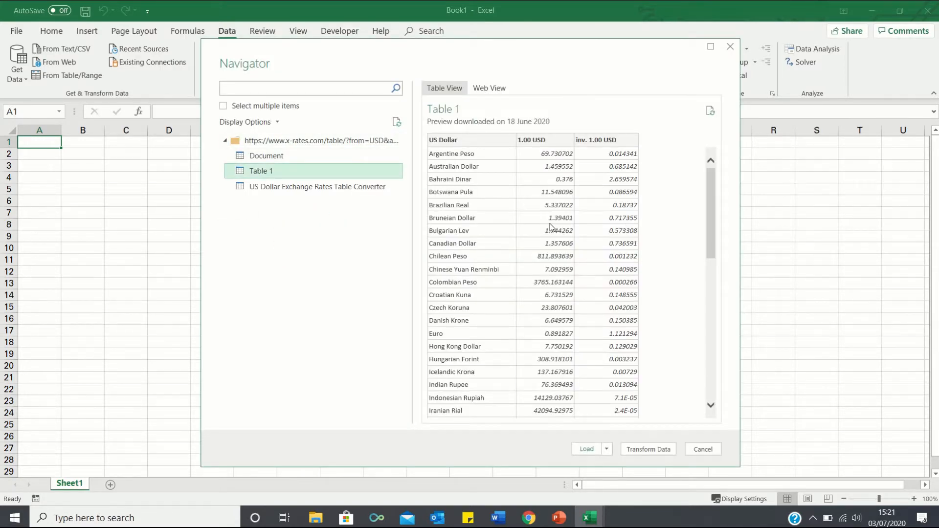
{"action": "left_click", "coordinate": [587, 448]}
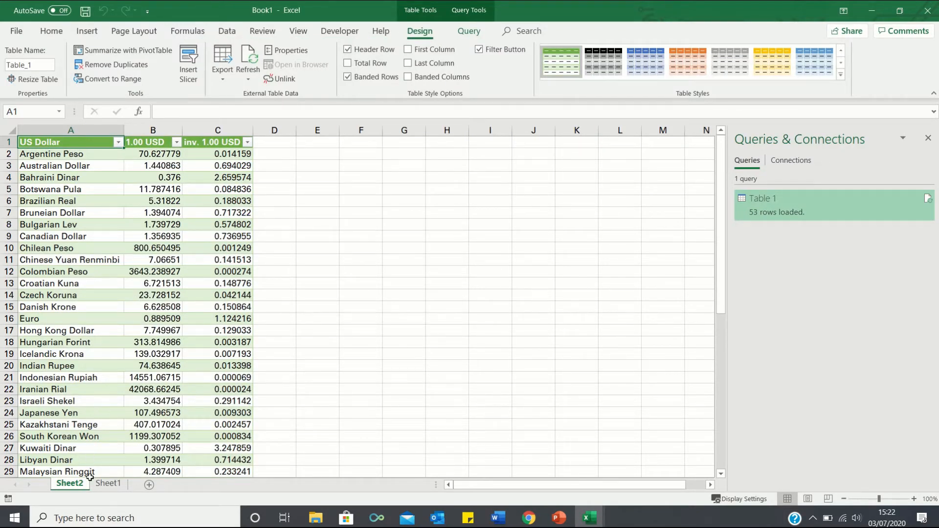
Step: Rename the sheet with the imported table "Currency Data" and the empty sheet "Currency Converter"
{"action": "double_click", "coordinate": [70, 484]}
{"action": "type", "text": "C"}
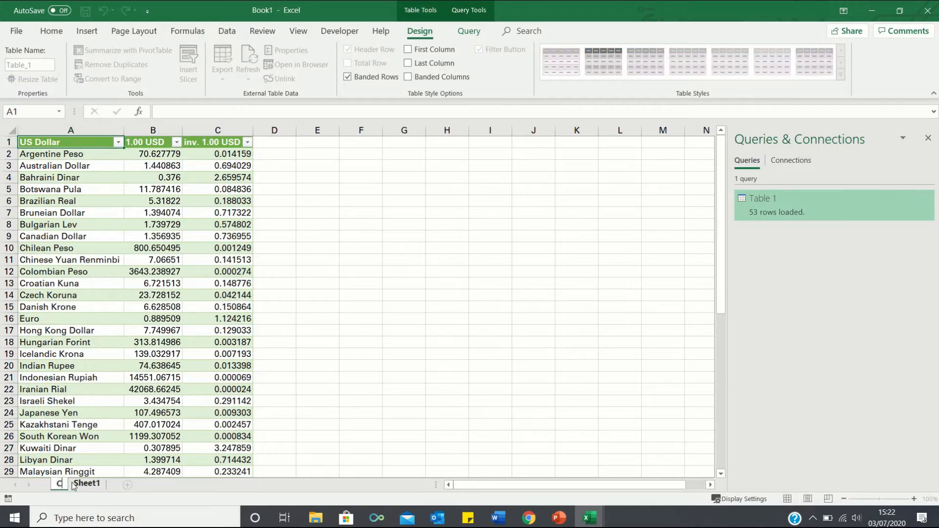
{"action": "type", "text": "urrency Data"}
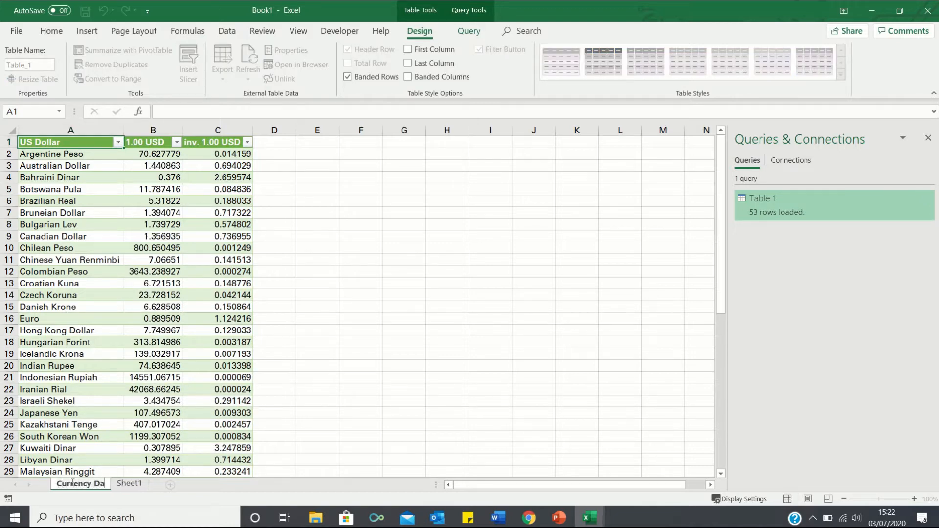
{"action": "double_click", "coordinate": [134, 485]}
{"action": "type", "text": "Curr"}
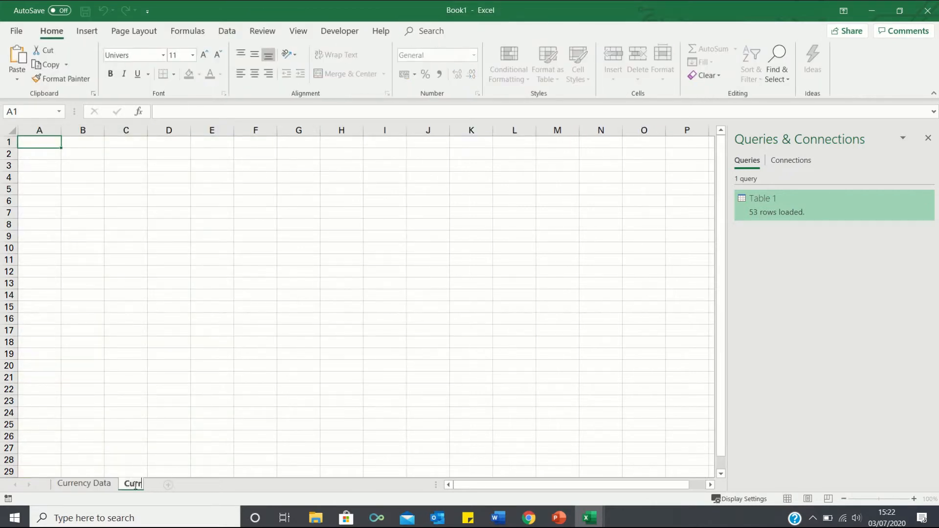
{"action": "type", "text": "ency Converter"}
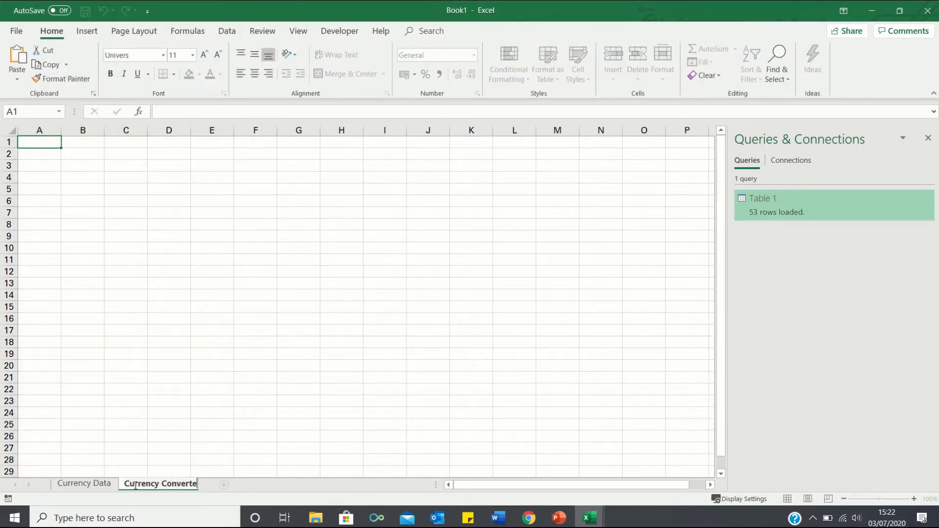
{"action": "key", "text": "Return"}
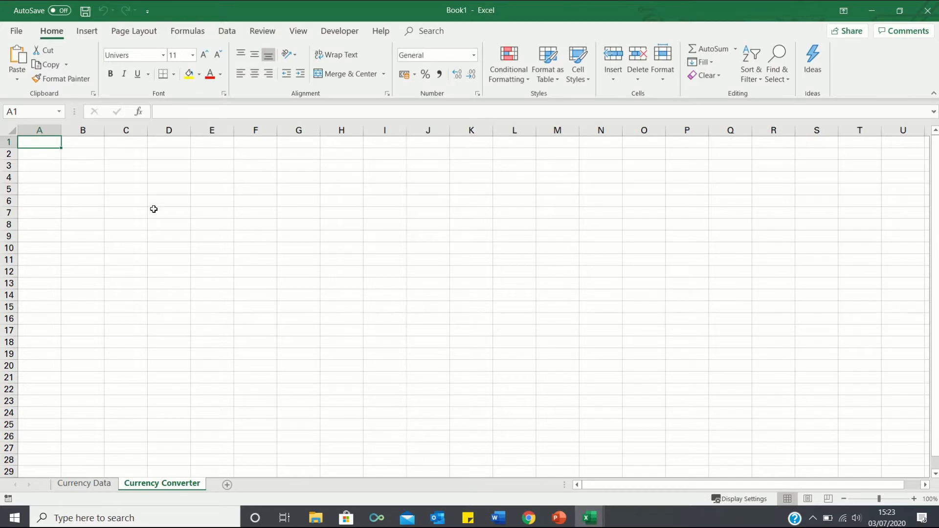
Step: On the Currency Converter sheet, enter "I have:" in D11, "USD" in D12 and "I want:" in F11
{"action": "left_click", "coordinate": [164, 259]}
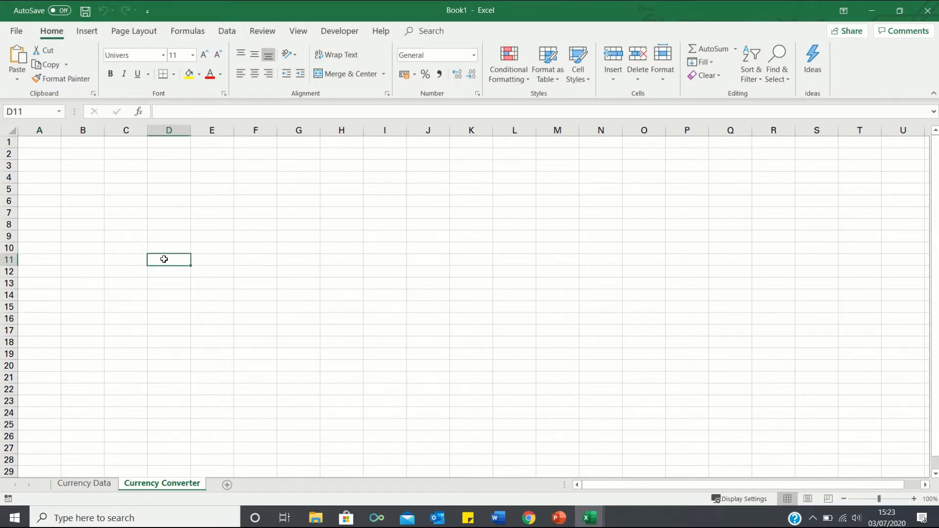
{"action": "type", "text": "I have:"}
{"action": "key", "text": "Return"}
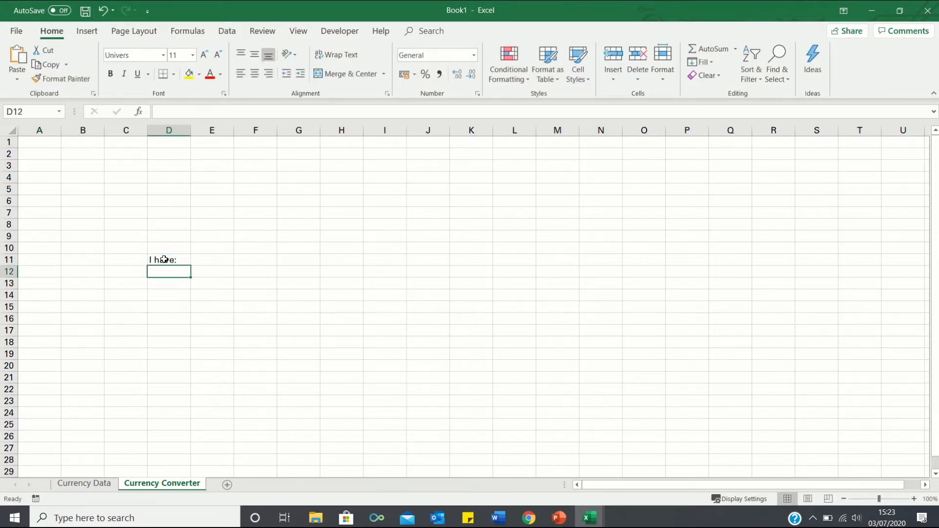
{"action": "type", "text": "USD"}
{"action": "key", "text": "Tab"}
{"action": "key", "text": "Tab"}
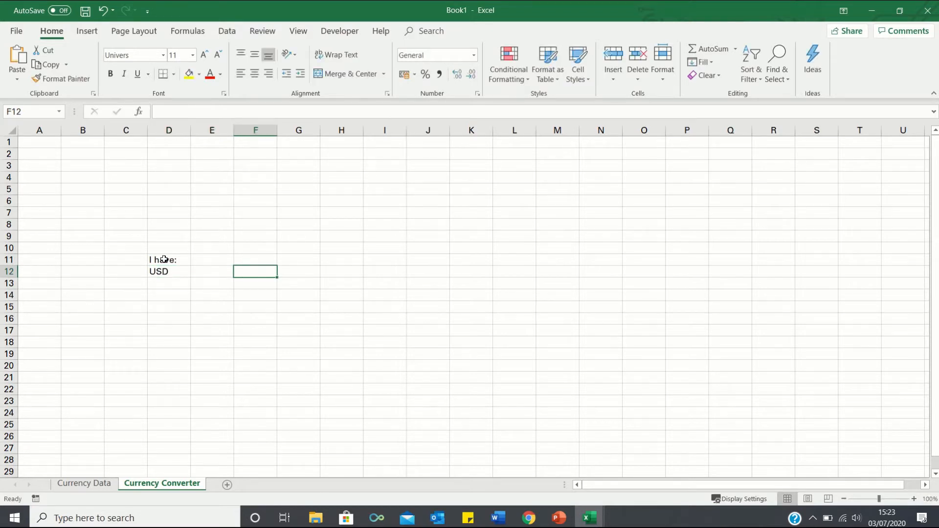
{"action": "key", "text": "Up"}
{"action": "type", "text": "I wan"}
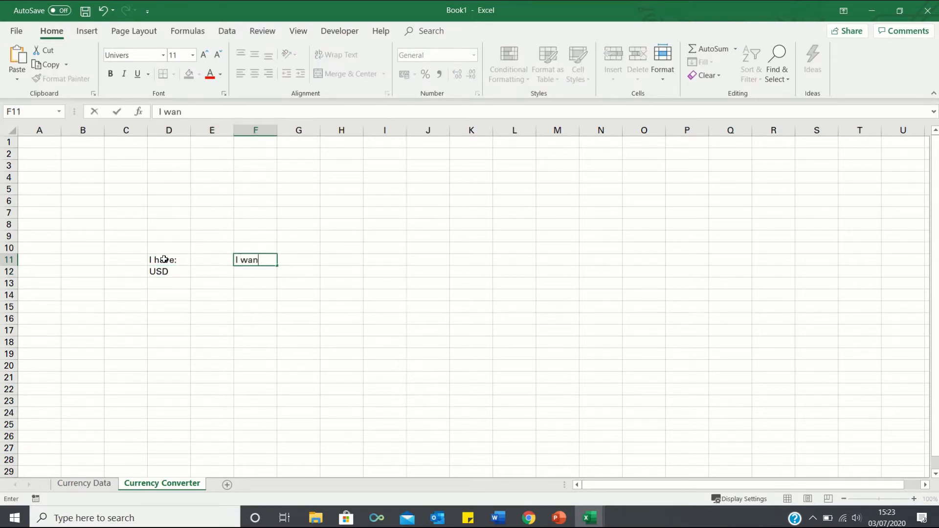
{"action": "key", "text": "Return"}
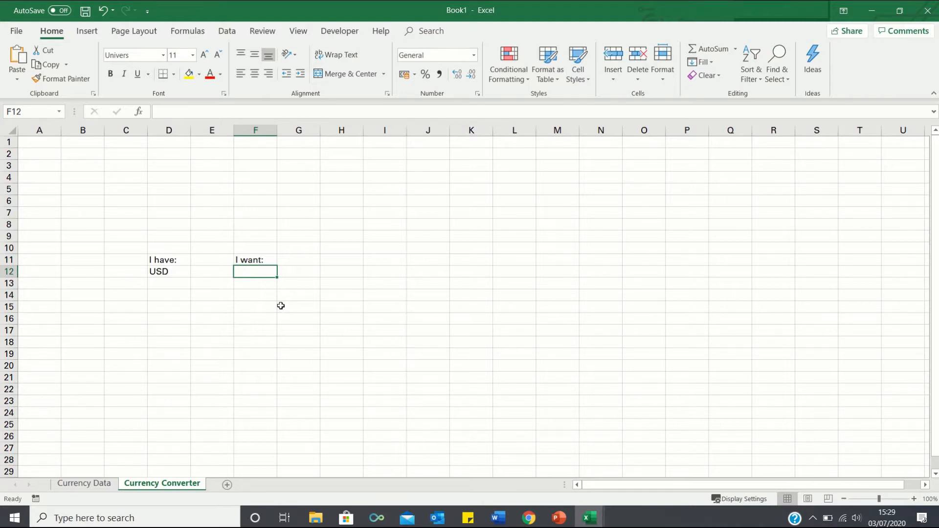
Step: Add list data validation to F12, using the currency names on the Currency Data sheet from A2 down as source
{"action": "left_click", "coordinate": [227, 31]}
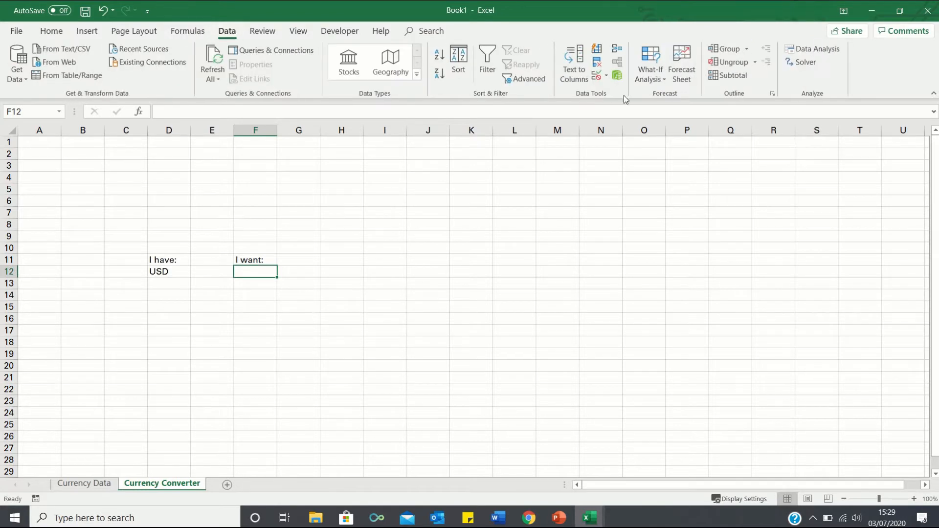
{"action": "left_click", "coordinate": [596, 78]}
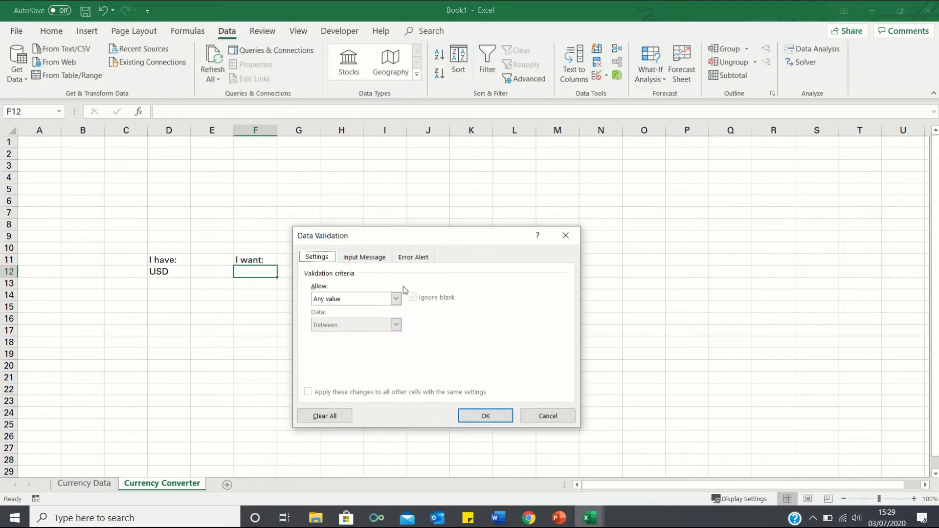
{"action": "left_click", "coordinate": [381, 299]}
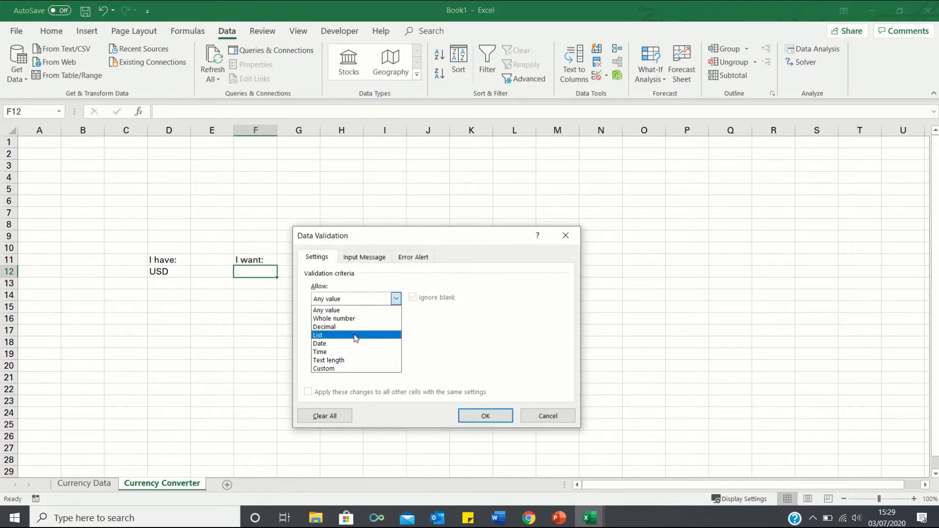
{"action": "left_click", "coordinate": [356, 335]}
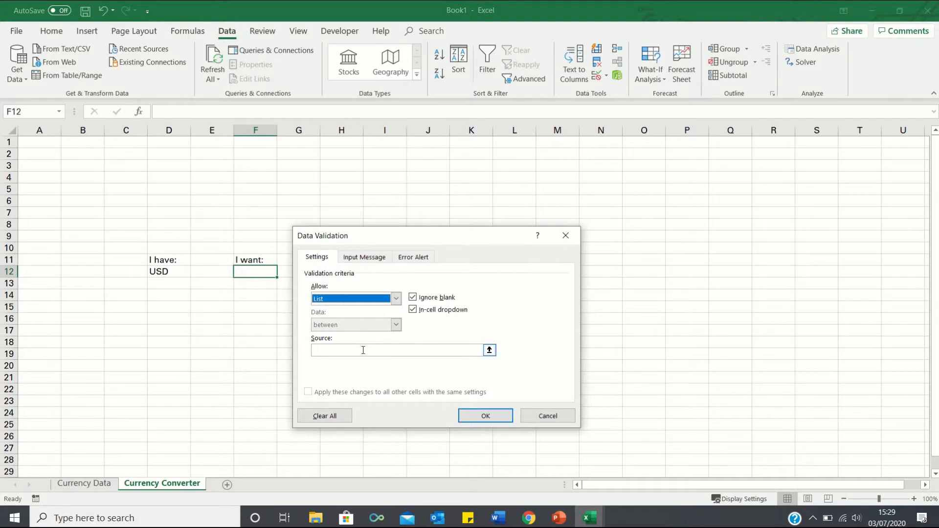
{"action": "left_click", "coordinate": [363, 350]}
{"action": "left_click", "coordinate": [83, 483]}
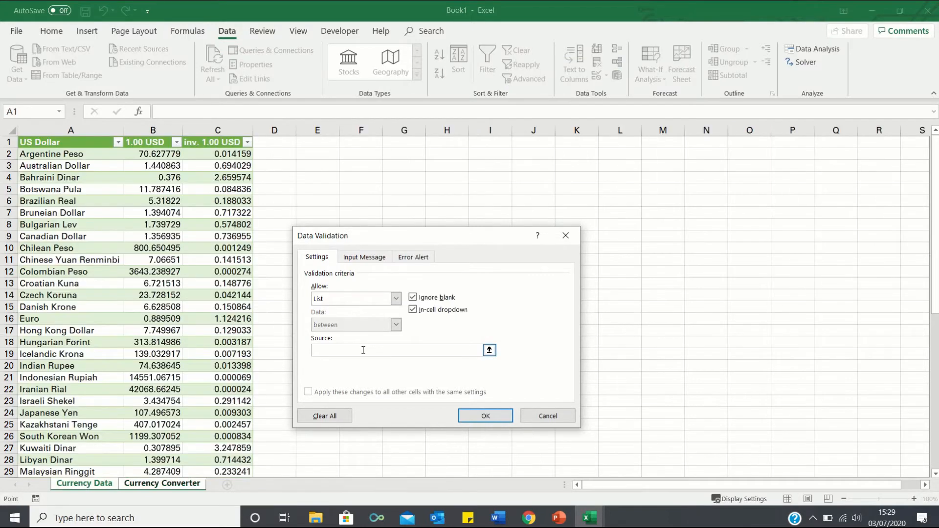
{"action": "left_click", "coordinate": [66, 154]}
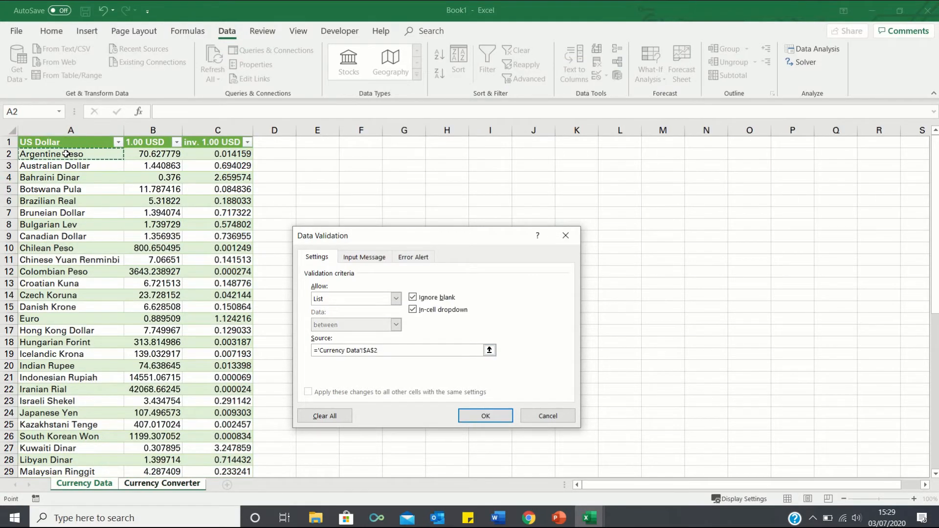
{"action": "key", "text": "ctrl+shift+Down"}
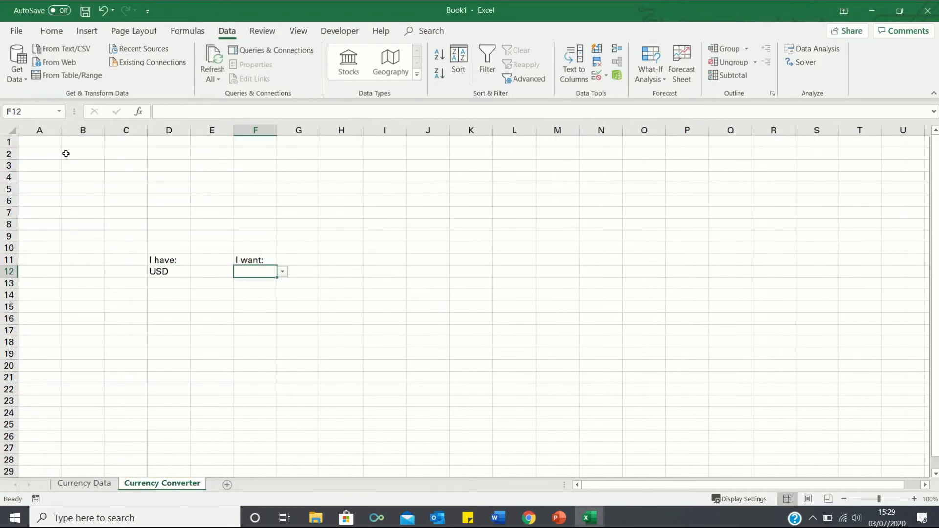
Step: Select Australian Dollar from the currency list in F12
{"action": "left_click", "coordinate": [285, 272]}
{"action": "mouse_move", "coordinate": [282, 298]}
{"action": "left_mouse_down"}
{"action": "mouse_move", "coordinate": [282, 326]}
{"action": "mouse_move", "coordinate": [282, 294]}
{"action": "left_mouse_up"}
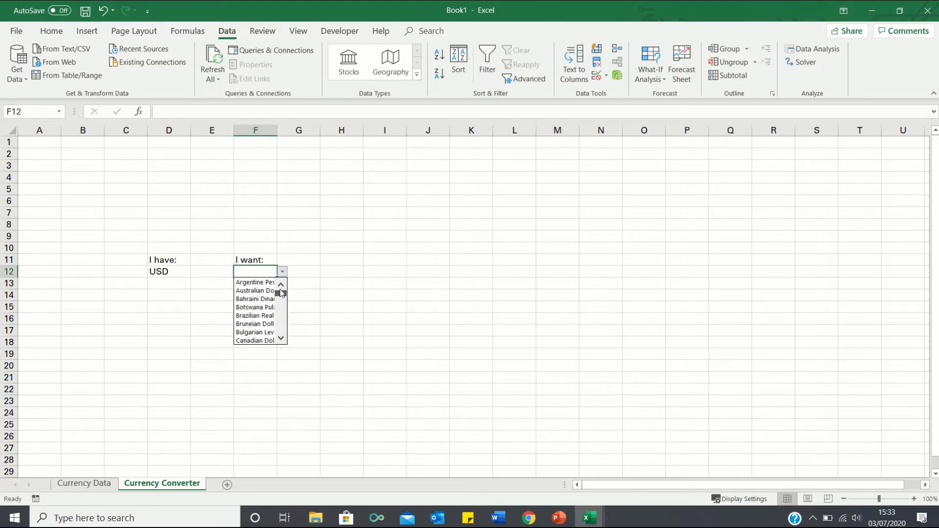
{"action": "left_click", "coordinate": [256, 290]}
{"action": "key", "text": "Return"}
{"action": "key", "text": "Down"}
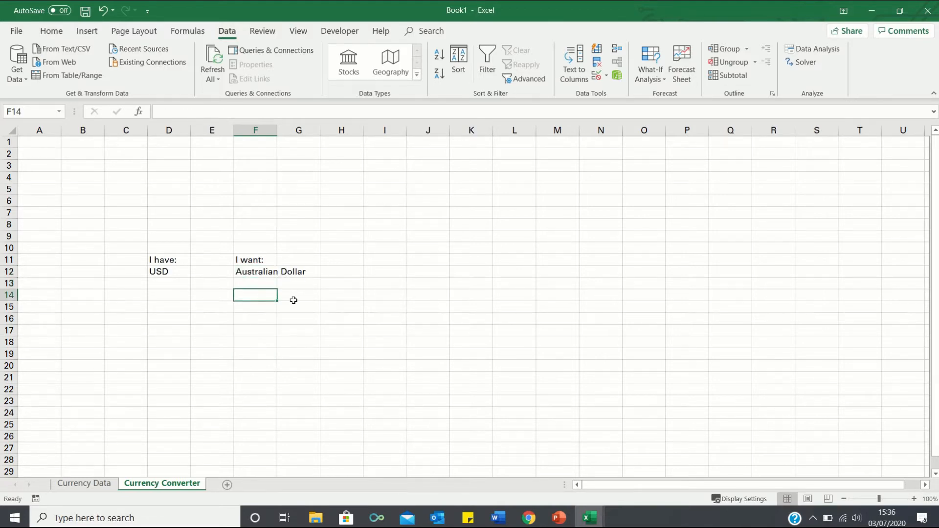
Step: Enter the label "Amount:" in D14 and copy it to F14
{"action": "key", "text": "Left"}
{"action": "key", "text": "Left"}
{"action": "type", "text": "Amou"}
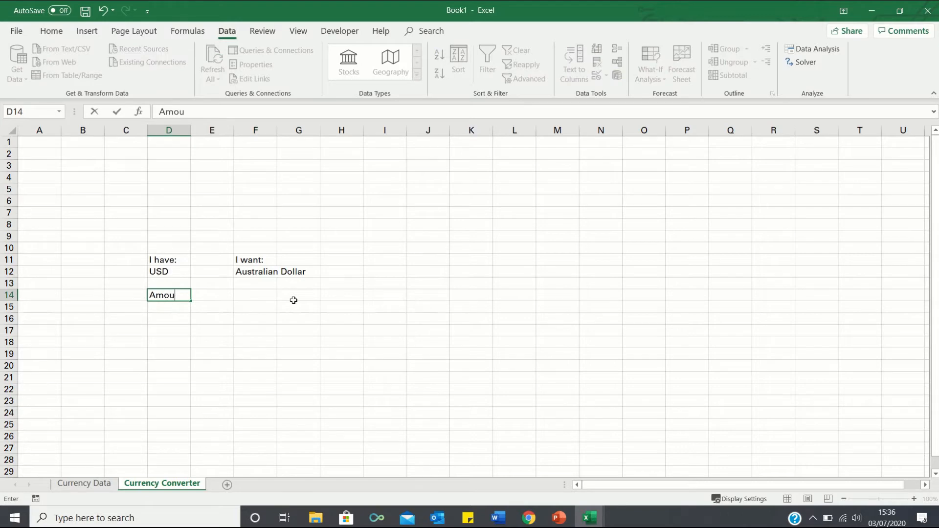
{"action": "type", "text": "nt:"}
{"action": "key", "text": "Return"}
{"action": "key", "text": "Up"}
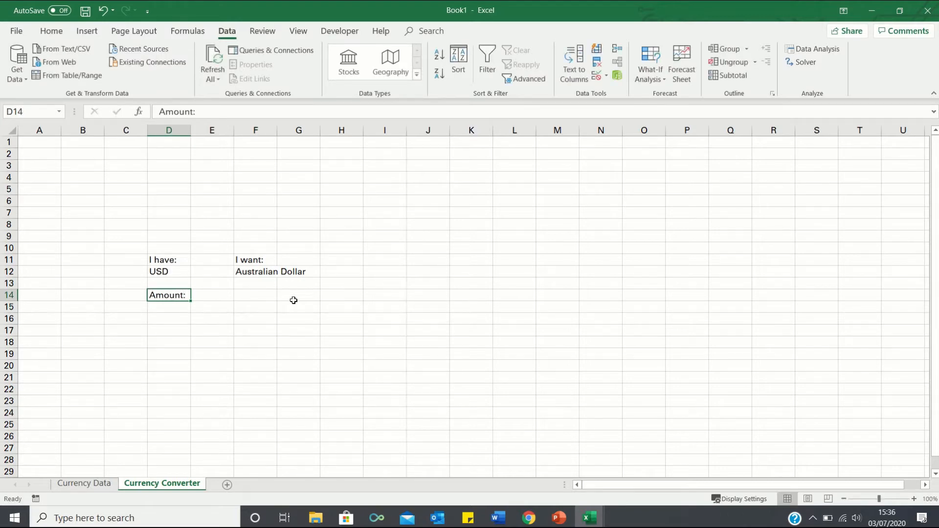
{"action": "key", "text": "ctrl+c"}
{"action": "key", "text": "Right"}
{"action": "key", "text": "Right"}
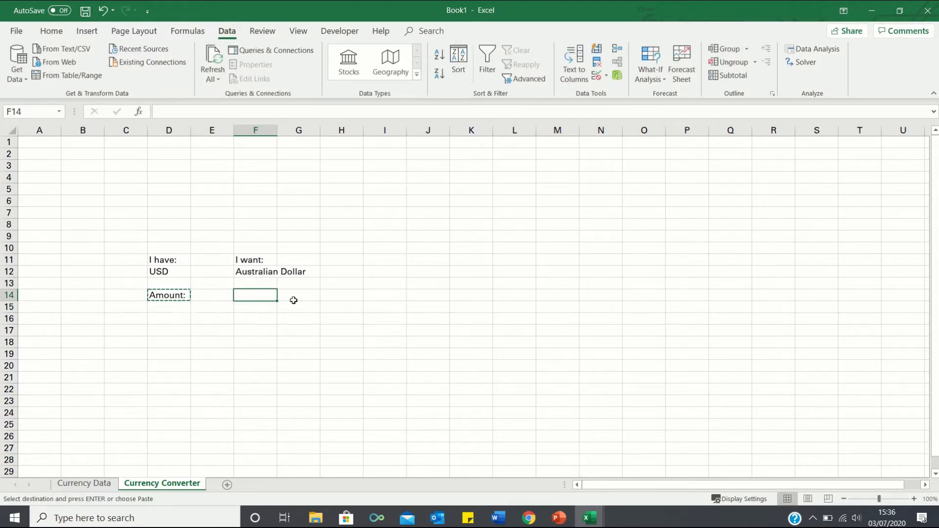
{"action": "key", "text": "ctrl+v"}
{"action": "key", "text": "Escape"}
Step: Enter 1 as the amount under the "I have:" side in D15
{"action": "key", "text": "Down"}
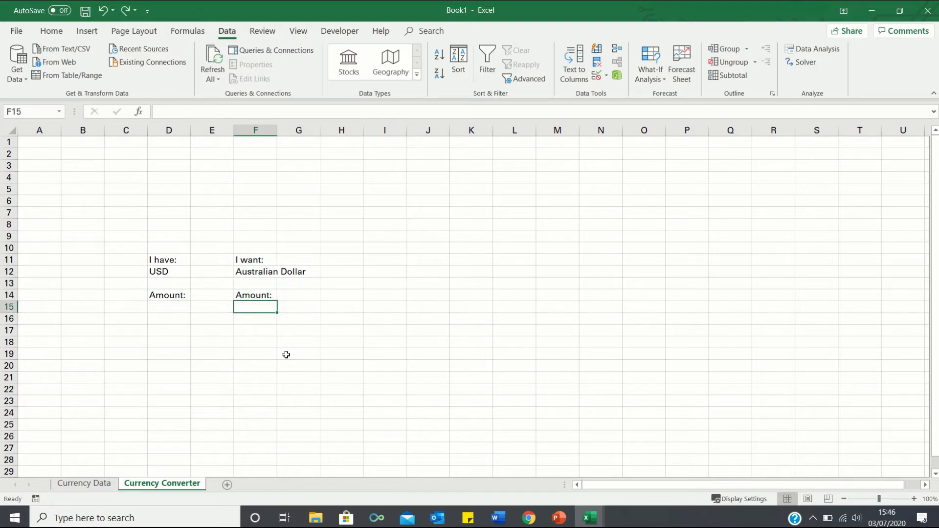
{"action": "key", "text": "Left"}
{"action": "key", "text": "Left"}
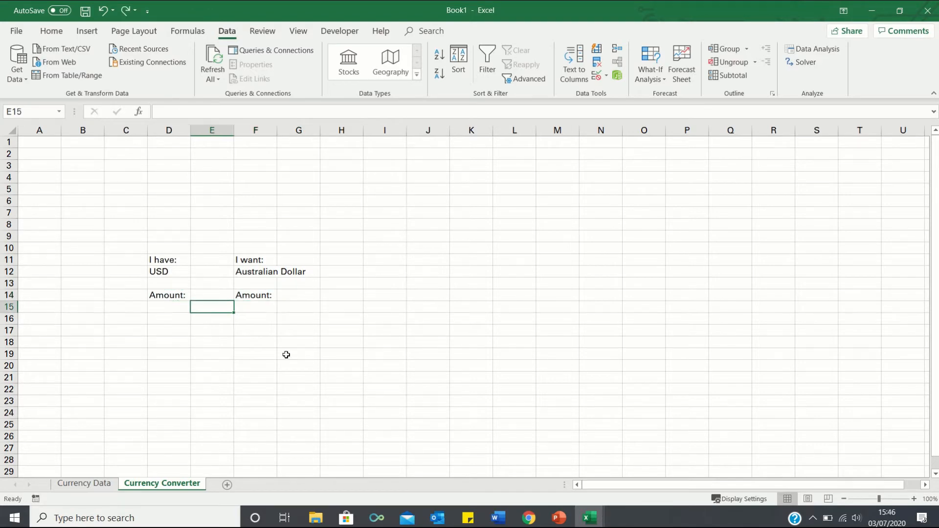
{"action": "type", "text": "1"}
{"action": "key", "text": "Return"}
Step: Examine the "1.00 USD" exchange-rate column on the Currency Data sheet, starting from its header in B1
{"action": "key", "text": "ctrl+Page_Up"}
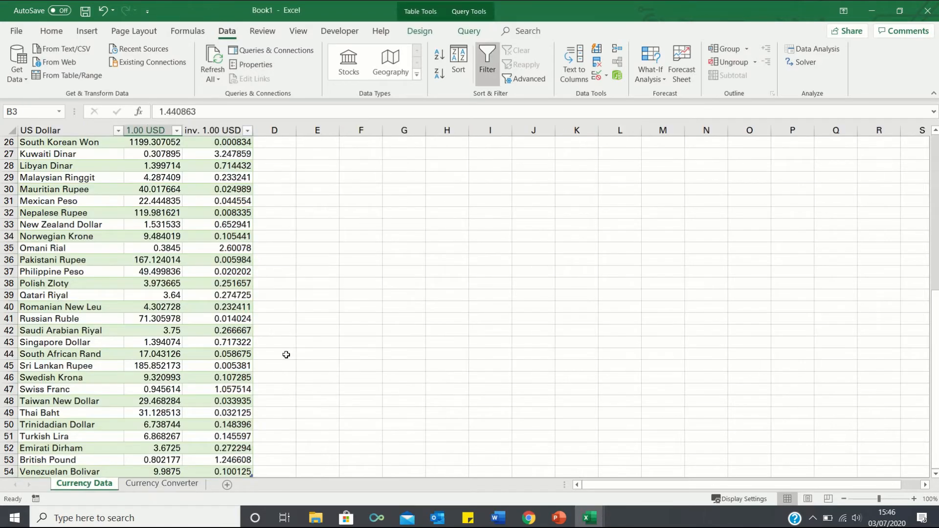
{"action": "key", "text": "Up"}
{"action": "key", "text": "Up"}
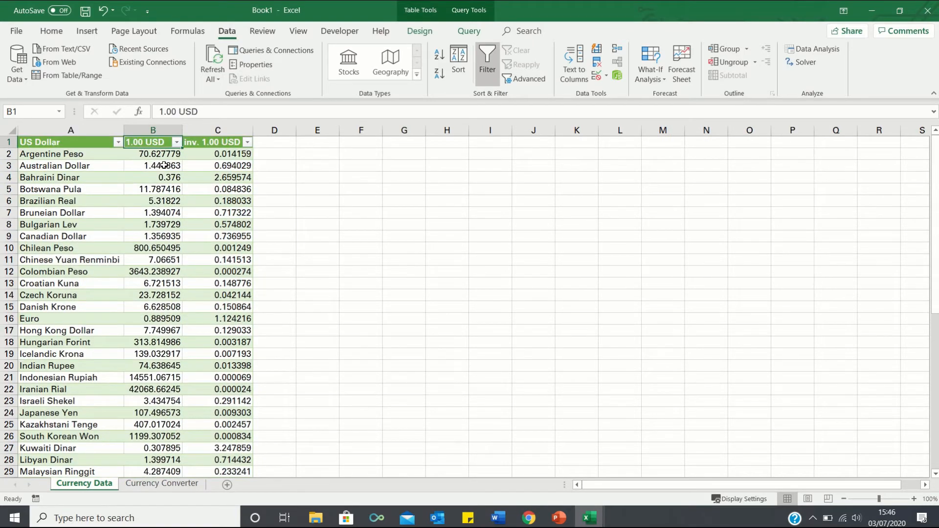
Step: Begin a VLOOKUP formula in F15 of the Currency Converter sheet, using the currency in F12 as the lookup value
{"action": "left_click", "coordinate": [143, 167]}
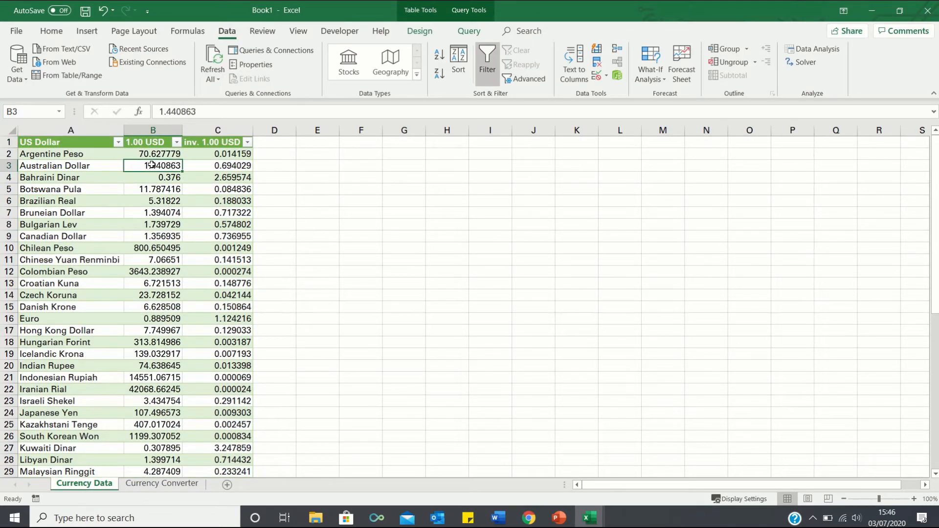
{"action": "key", "text": "ctrl+Page_Down"}
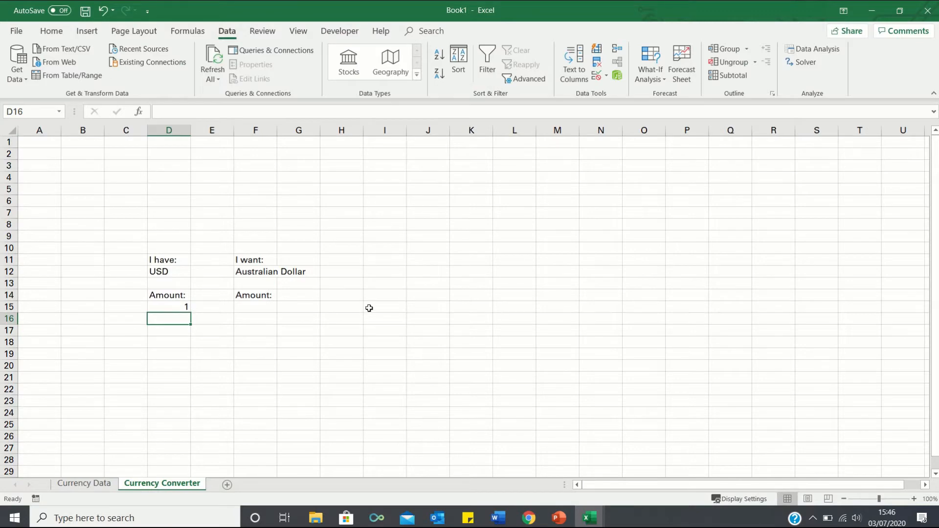
{"action": "left_click", "coordinate": [264, 306]}
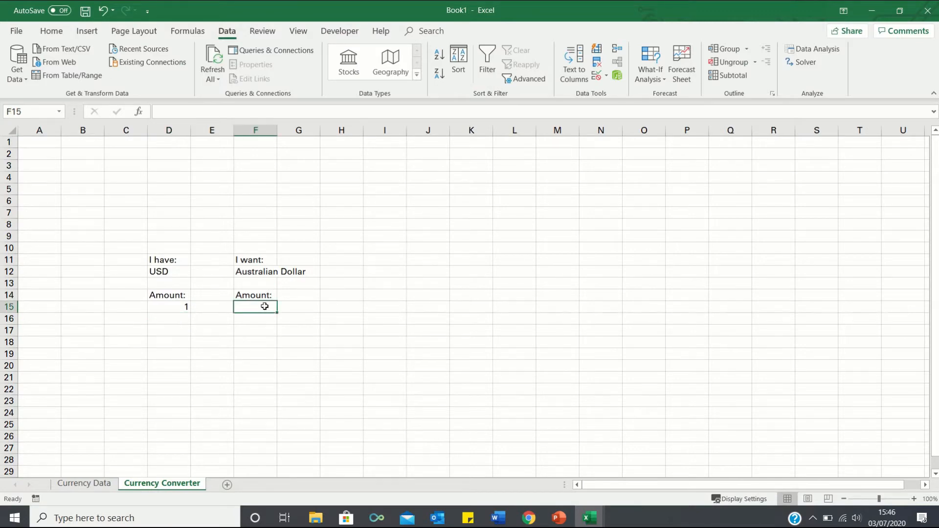
{"action": "type", "text": "=vlookup"}
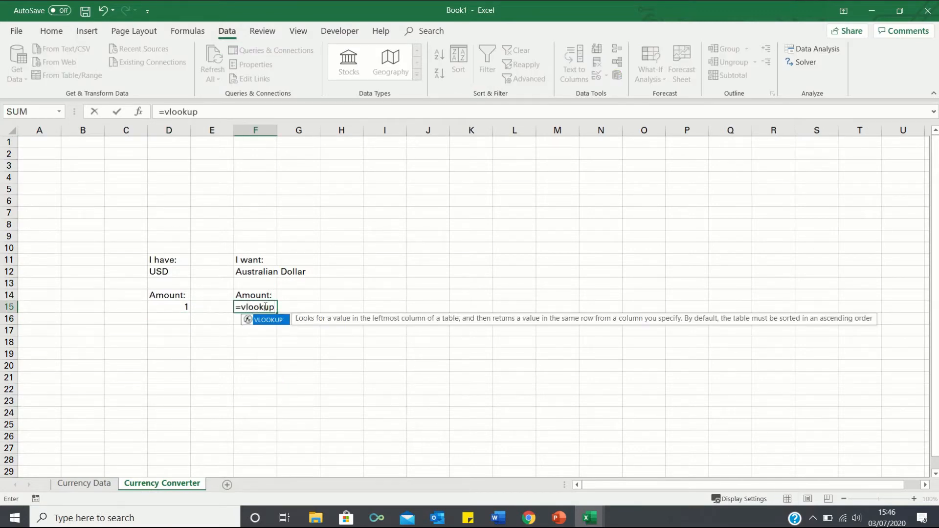
{"action": "type", "text": "("}
{"action": "key", "text": "Up"}
{"action": "key", "text": "Up"}
{"action": "key", "text": "Up"}
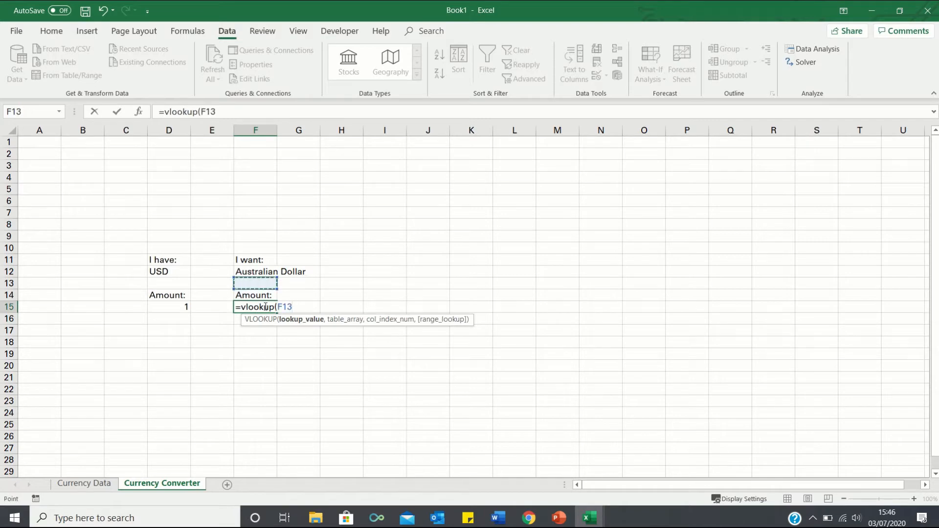
{"action": "type", "text": ","}
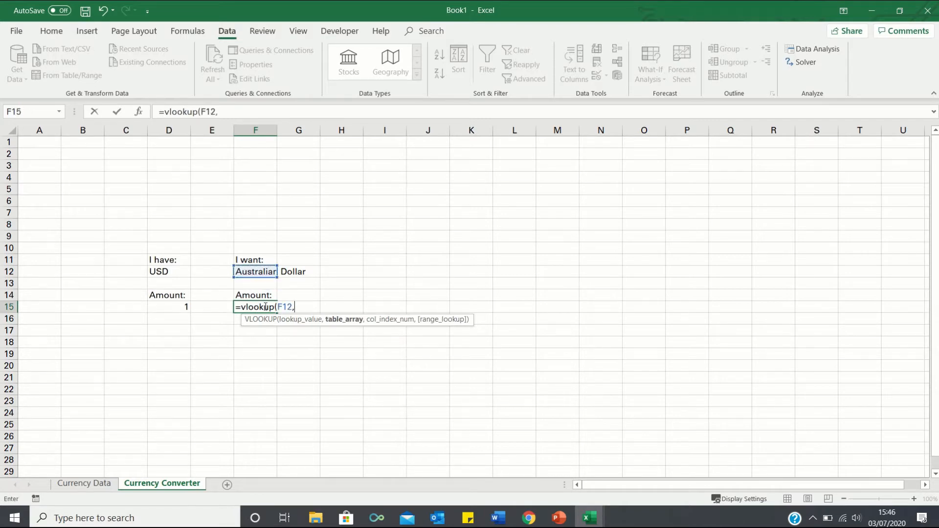
Step: Complete the VLOOKUP with the whole currency table (Table_1) as the table array, column index 2 and FALSE for an exact match
{"action": "key", "text": "ctrl+Page_Up"}
{"action": "key", "text": "Up"}
{"action": "key", "text": "Down"}
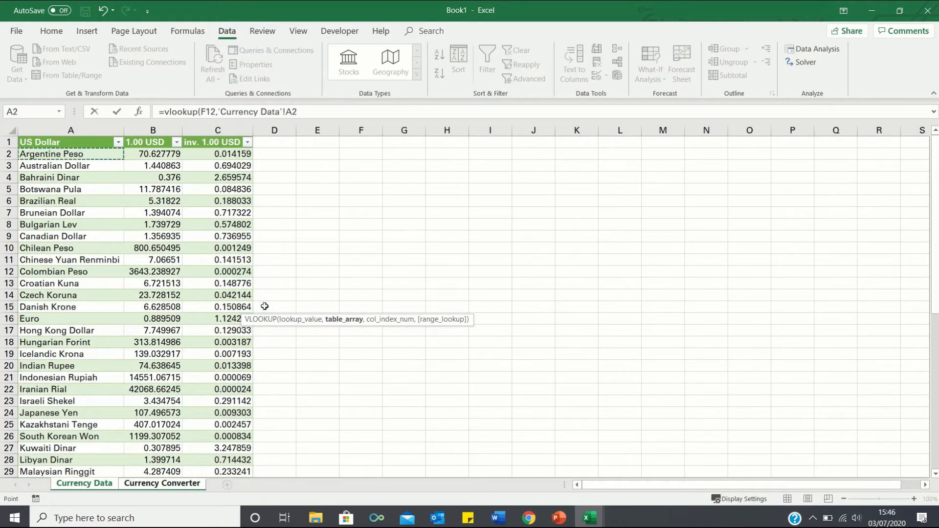
{"action": "key", "text": "ctrl+shift+Right"}
{"action": "key", "text": "ctrl+shift+Down"}
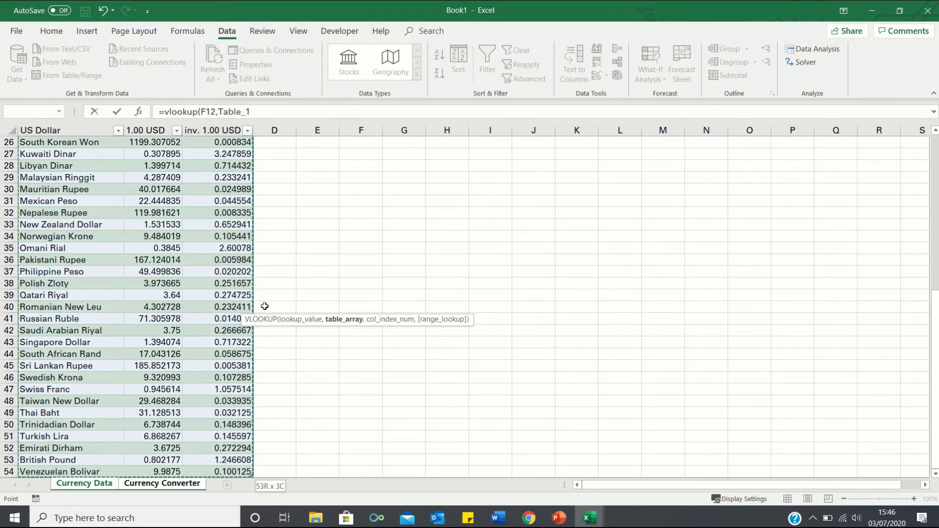
{"action": "type", "text": ",2"}
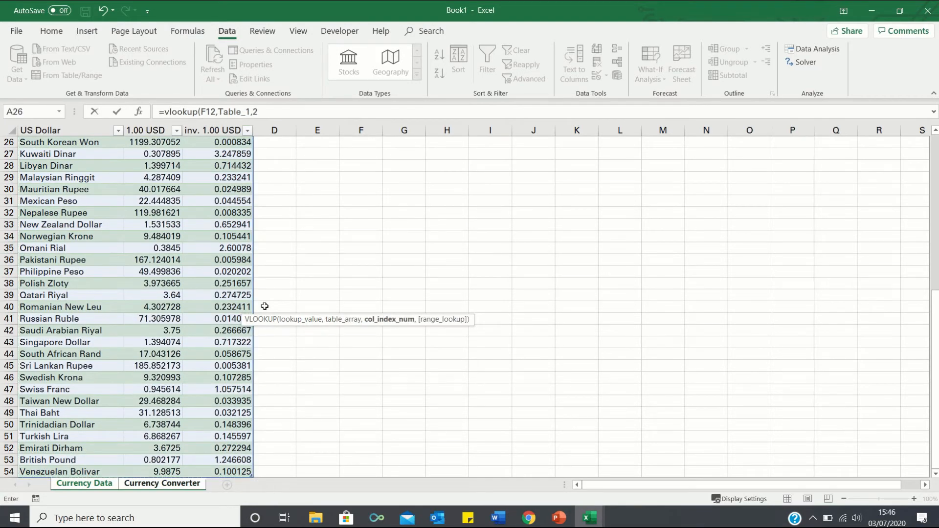
{"action": "type", "text": ",false)"}
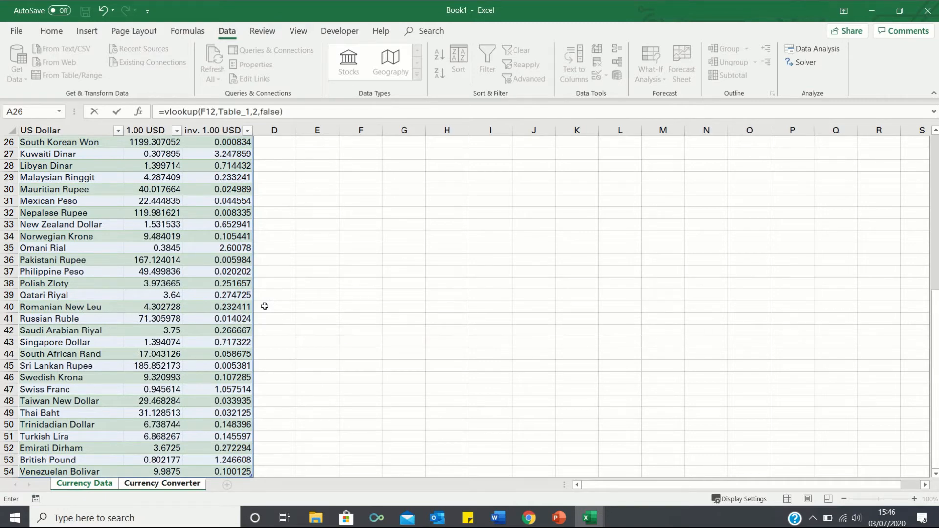
{"action": "key", "text": "Return"}
Step: Multiply the VLOOKUP result in F15 by the amount in D15
{"action": "left_click", "coordinate": [265, 307]}
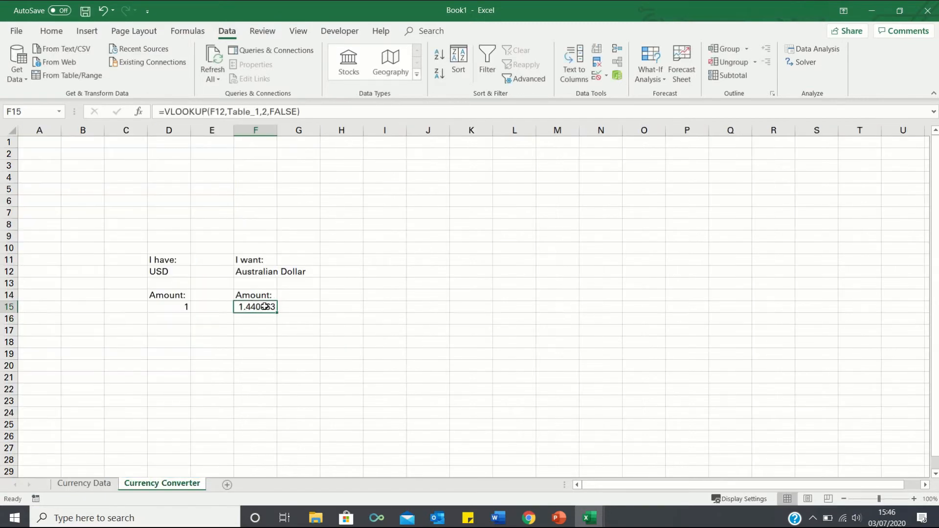
{"action": "left_click", "coordinate": [318, 111]}
{"action": "type", "text": "*"}
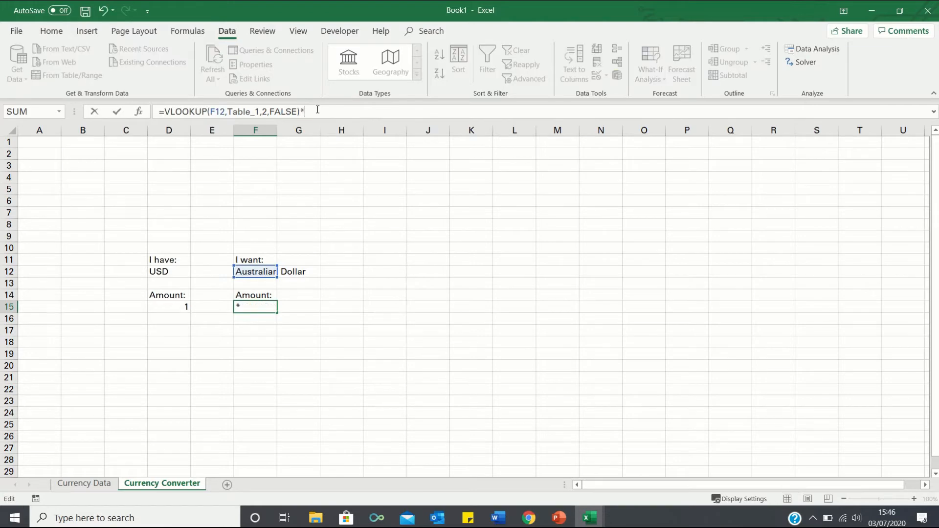
{"action": "left_click", "coordinate": [179, 306]}
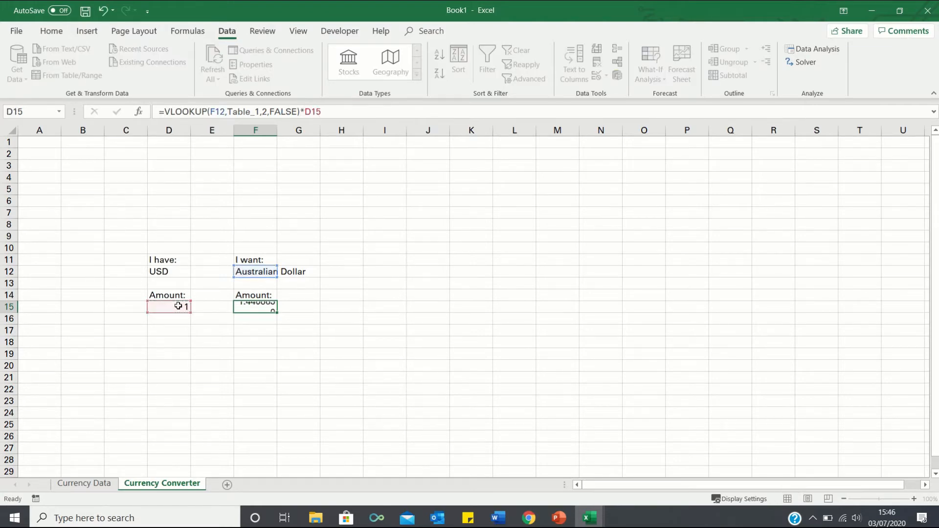
{"action": "key", "text": "Return"}
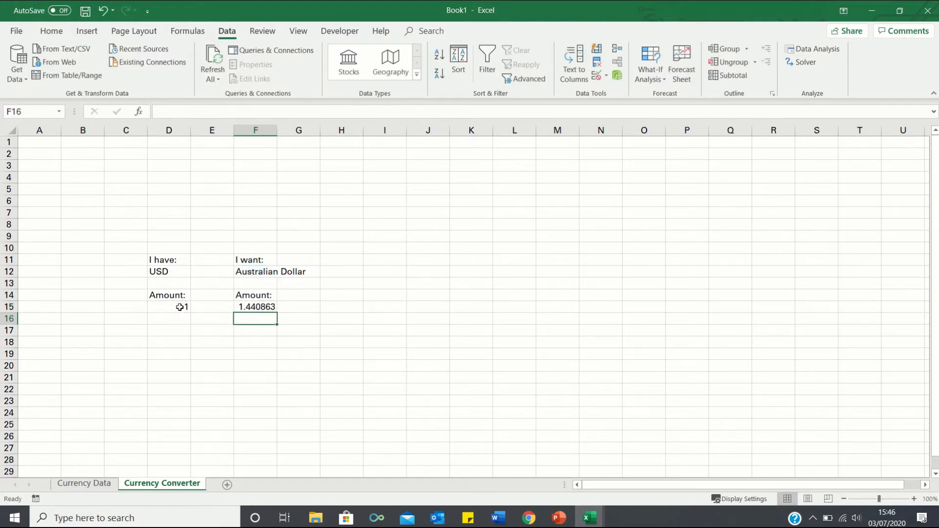
Step: Select British Pound from the currency list in F12
{"action": "left_click", "coordinate": [267, 271]}
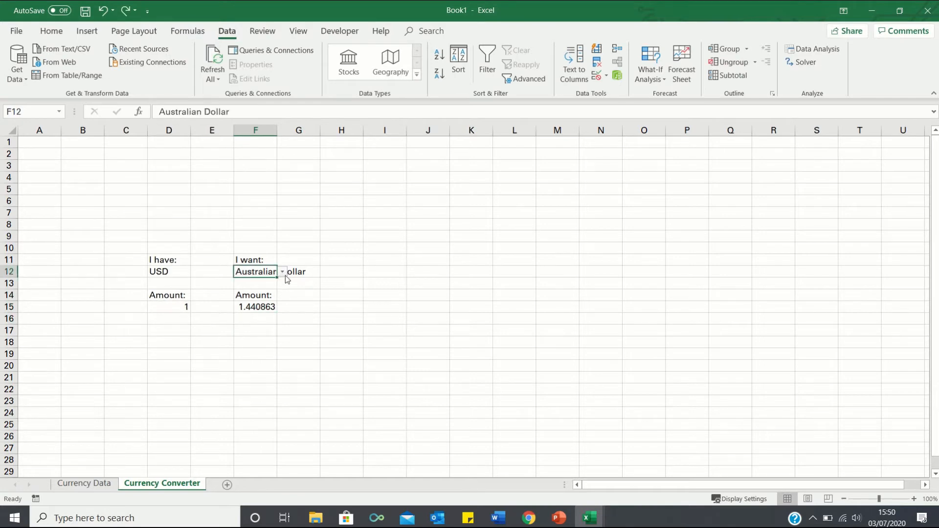
{"action": "left_click", "coordinate": [283, 272]}
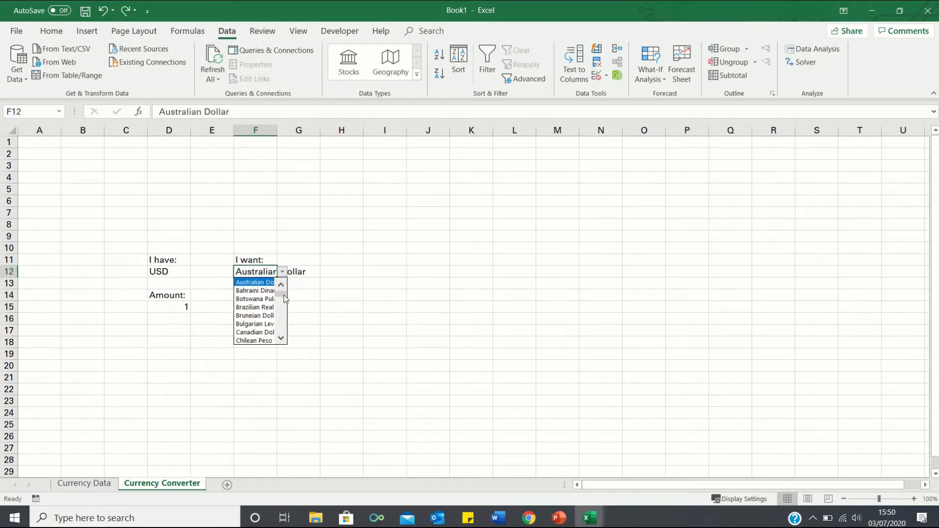
{"action": "left_click_drag", "start_coordinate": [285, 299], "coordinate": [282, 336]}
{"action": "left_click", "coordinate": [255, 333]}
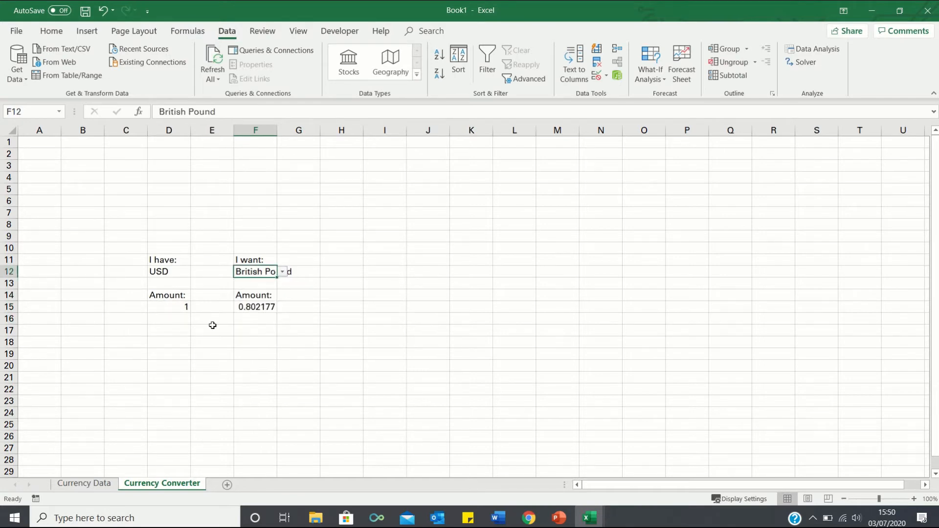
Step: Set the "I have:" amount in D15 to 10
{"action": "left_click", "coordinate": [182, 308]}
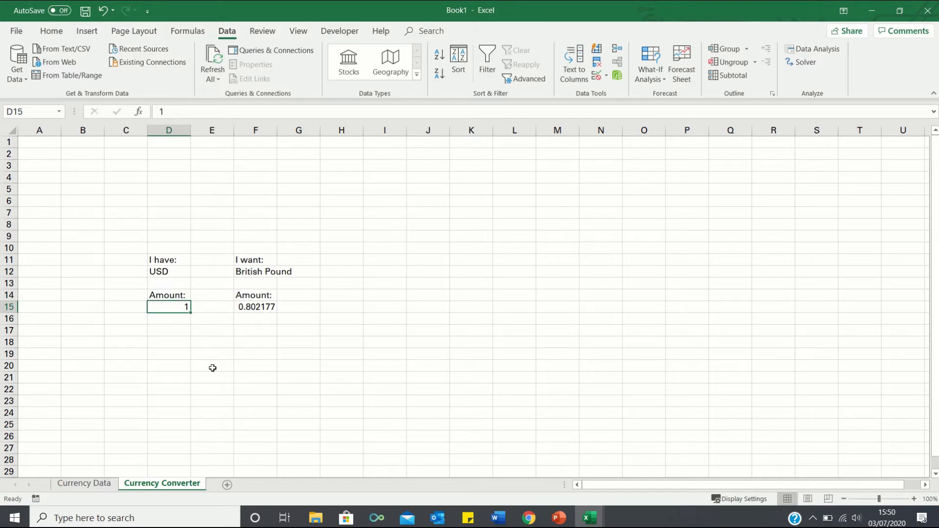
{"action": "type", "text": "10"}
{"action": "key", "text": "Return"}
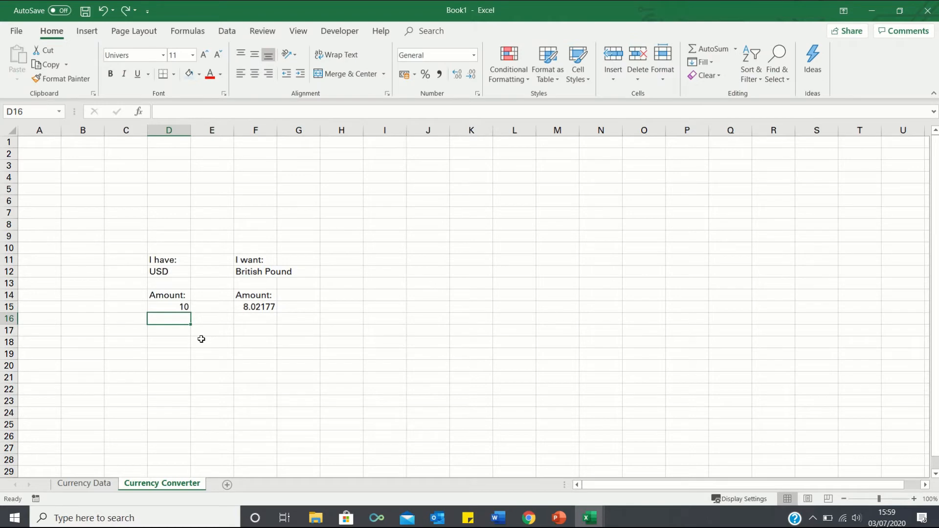
Step: Enter the title "Currency Converter" in C9 above the converter labels
{"action": "key", "text": "Up"}
{"action": "key", "text": "Up"}
{"action": "key", "text": "Up"}
{"action": "key", "text": "Up"}
{"action": "key", "text": "Up"}
{"action": "key", "text": "Up"}
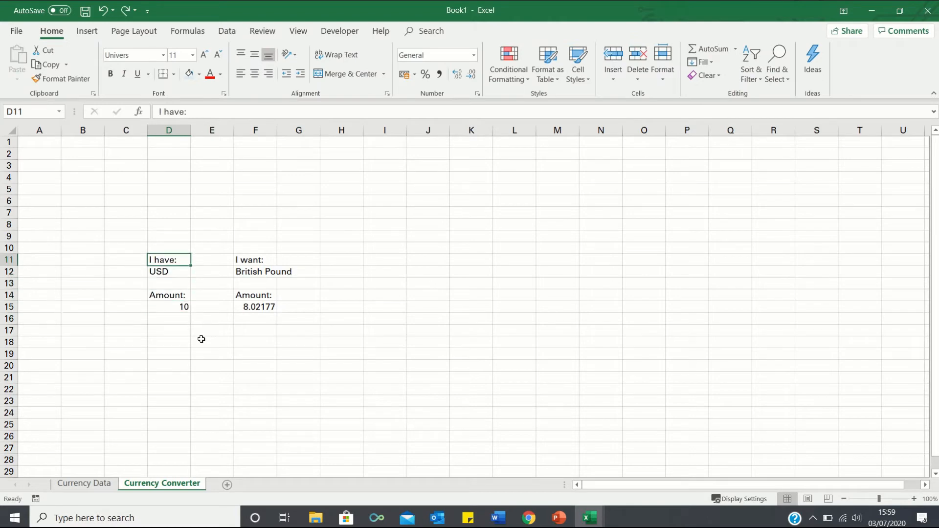
{"action": "key", "text": "Up"}
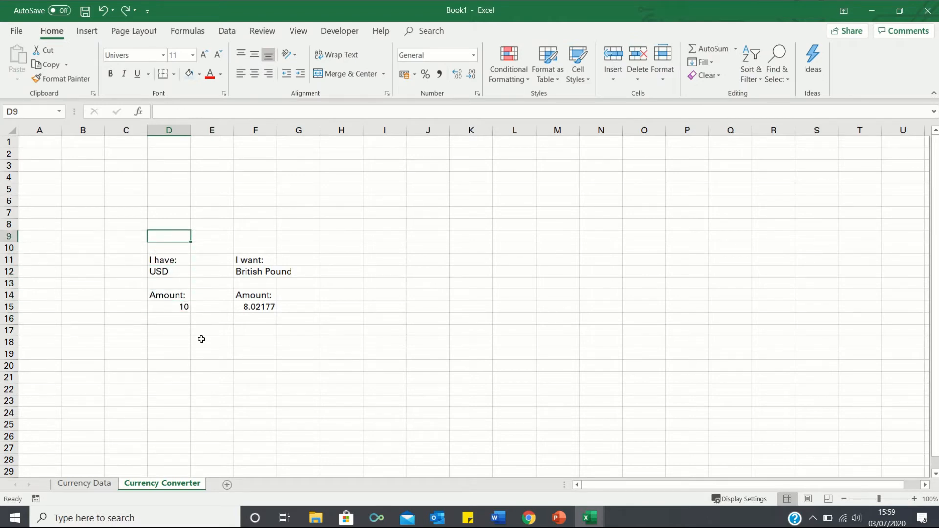
{"action": "key", "text": "Left"}
{"action": "type", "text": "Curre"}
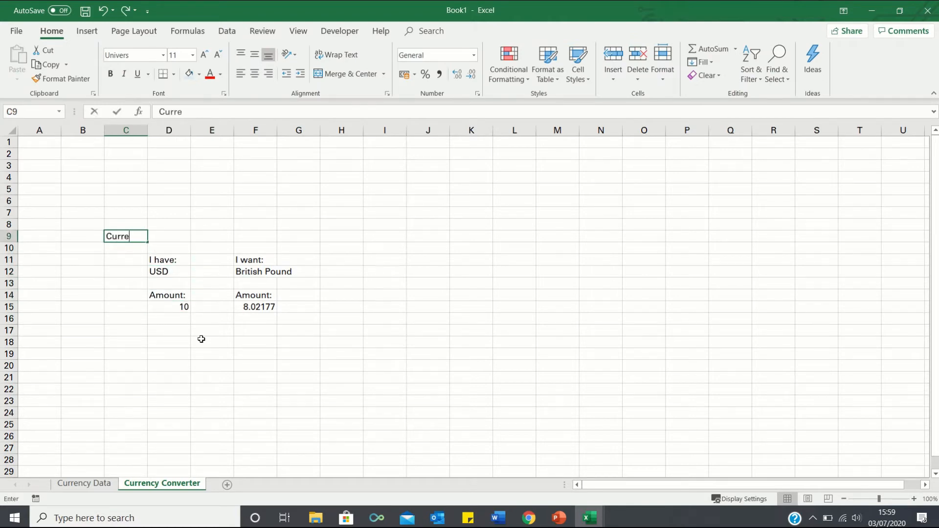
{"action": "type", "text": "ncy Converter"}
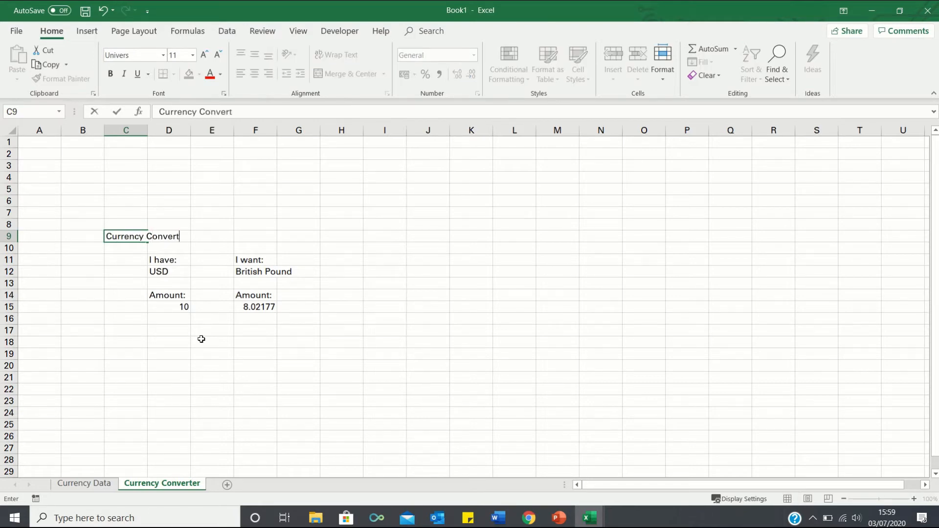
{"action": "key", "text": "Return"}
Step: Merge and center the "Currency Converter" title across C9:G9
{"action": "key", "text": "Up"}
{"action": "key", "text": "shift+Right"}
{"action": "key", "text": "shift+Right"}
{"action": "key", "text": "shift+Right"}
{"action": "key", "text": "shift+Right"}
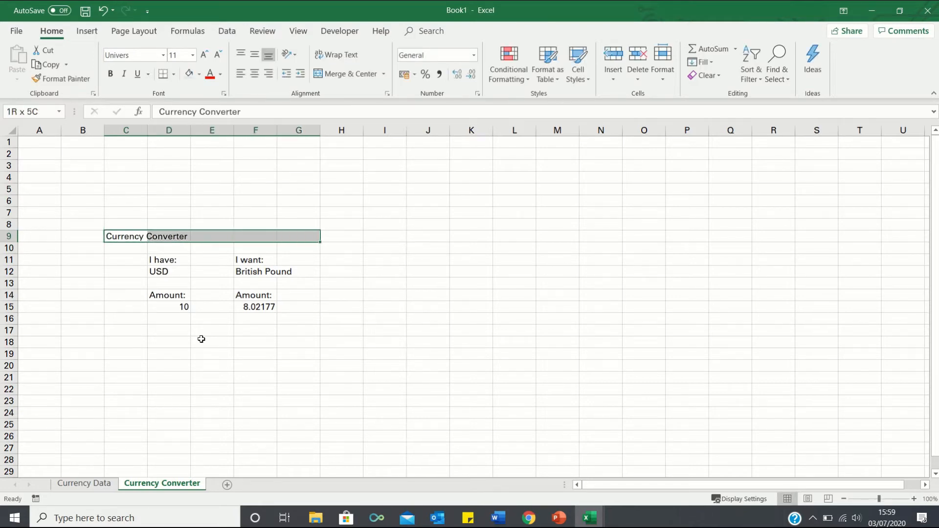
{"action": "key", "text": "alt+h"}
{"action": "key", "text": "m"}
{"action": "key", "text": "c"}
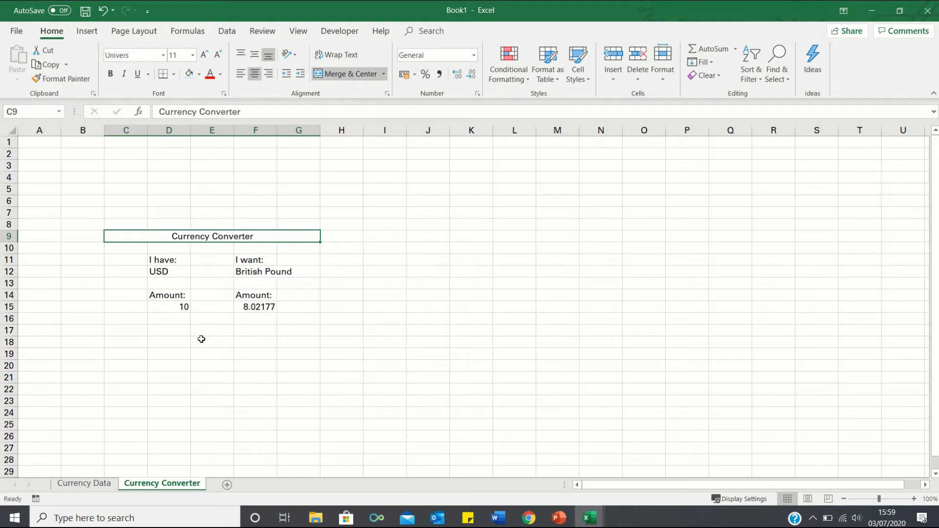
Step: Fill the converter block from the title row down to row 16 (C9:G16) with light blue
{"action": "key", "text": "Down"}
{"action": "key", "text": "Down"}
{"action": "key", "text": "Up"}
{"action": "key", "text": "Up"}
{"action": "key", "text": "shift+Down"}
{"action": "key", "text": "shift+Down"}
{"action": "key", "text": "shift+Down"}
{"action": "key", "text": "shift+Down"}
{"action": "key", "text": "shift+Down"}
{"action": "key", "text": "shift+Down"}
{"action": "key", "text": "shift+Down"}
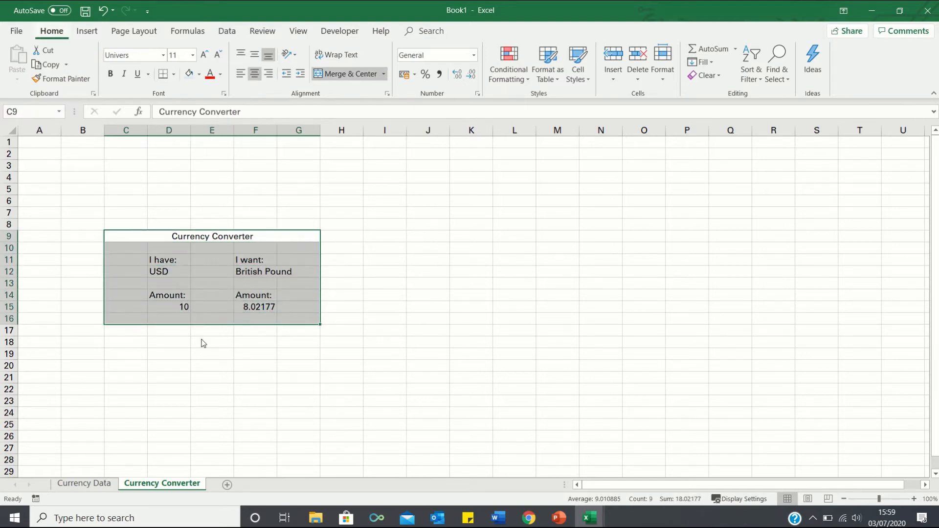
{"action": "key", "text": "alt+h"}
{"action": "key", "text": "h"}
{"action": "left_click", "coordinate": [266, 110]}
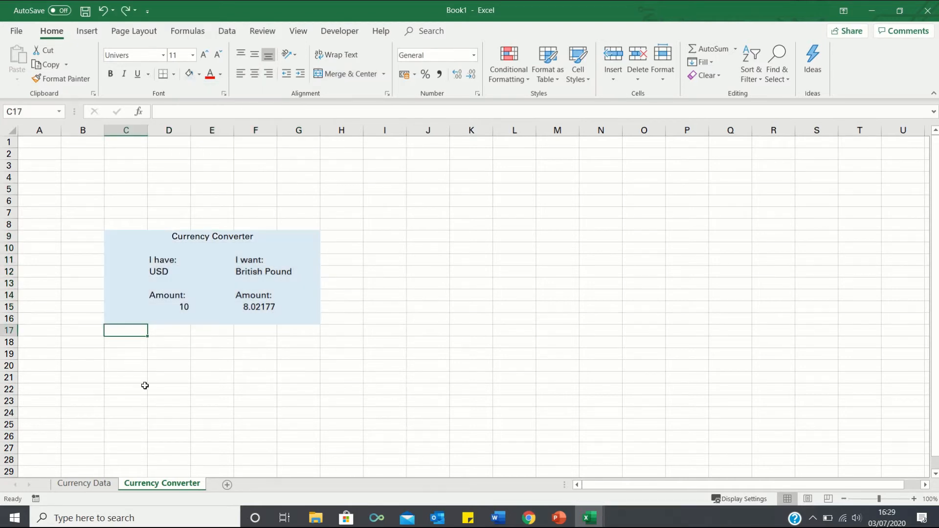
Step: Set the font size of the "Currency Converter" title to 48
{"action": "key", "text": "Up"}
{"action": "key", "text": "Up"}
{"action": "key", "text": "Up"}
{"action": "key", "text": "Up"}
{"action": "key", "text": "Up"}
{"action": "key", "text": "Up"}
{"action": "key", "text": "Up"}
{"action": "key", "text": "Up"}
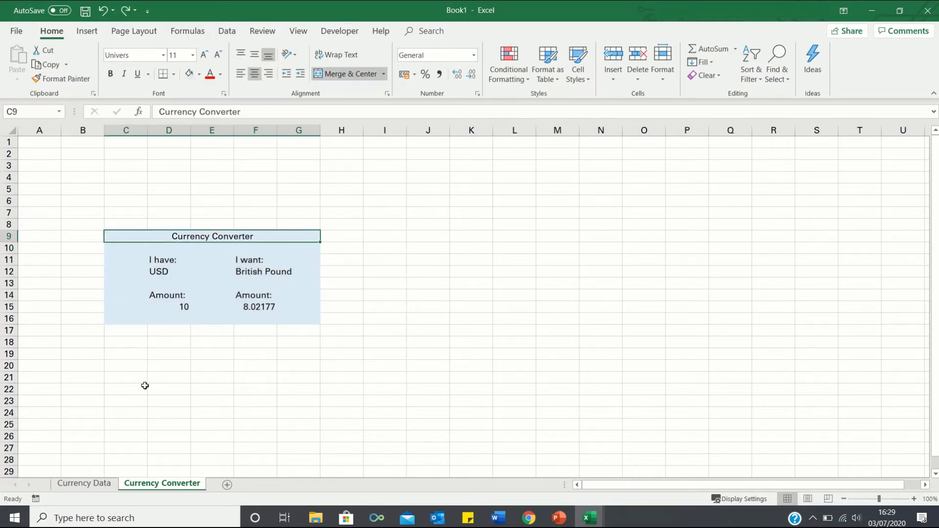
{"action": "left_click", "coordinate": [193, 55]}
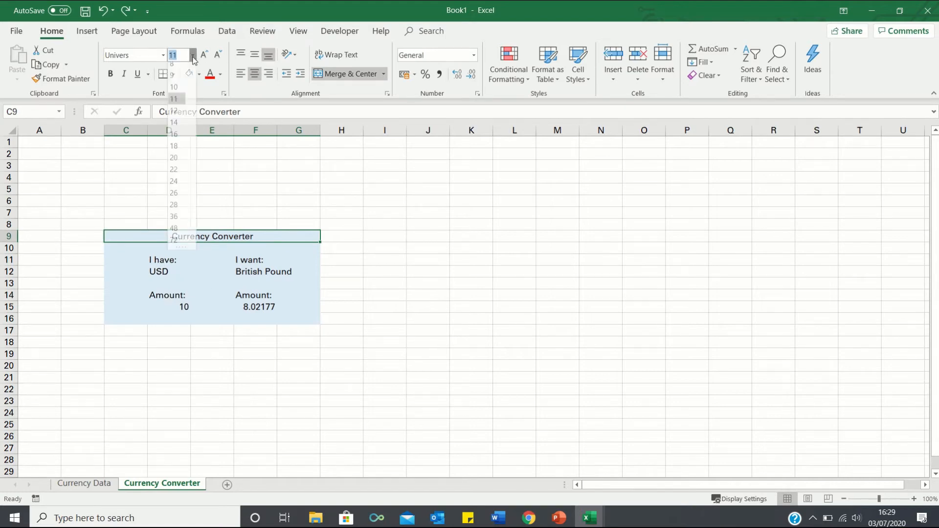
{"action": "left_click", "coordinate": [174, 235]}
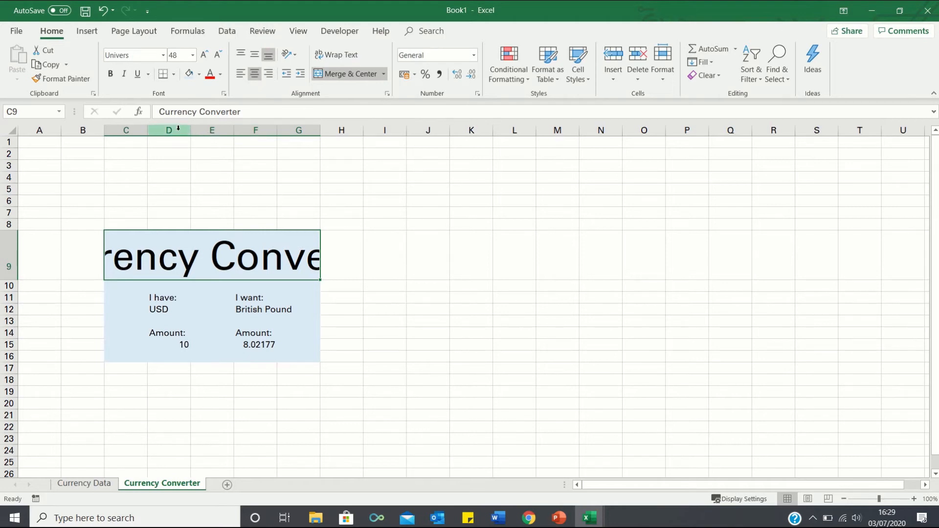
Step: Set the width of columns D through F to 40
{"action": "left_click_drag", "start_coordinate": [178, 128], "coordinate": [252, 128]}
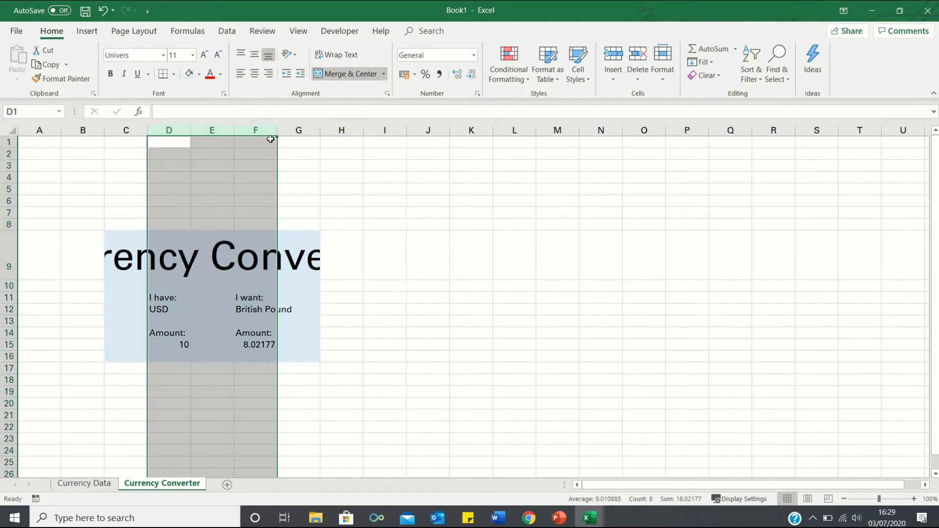
{"action": "key", "text": "alt+o"}
{"action": "key", "text": "c"}
{"action": "key", "text": "w"}
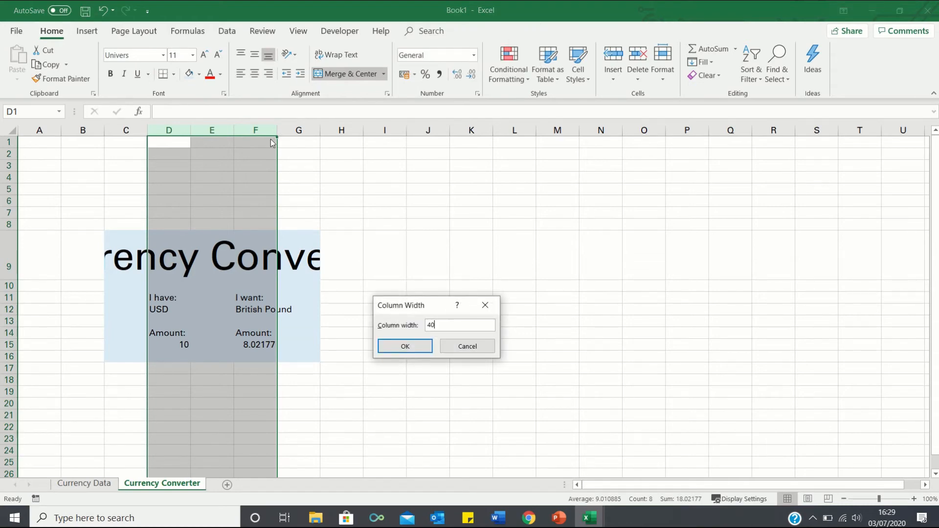
{"action": "key", "text": "Return"}
Step: Set the font size of the "I have:" and "I want:" headings in D11:F11 to 36
{"action": "left_click", "coordinate": [171, 298]}
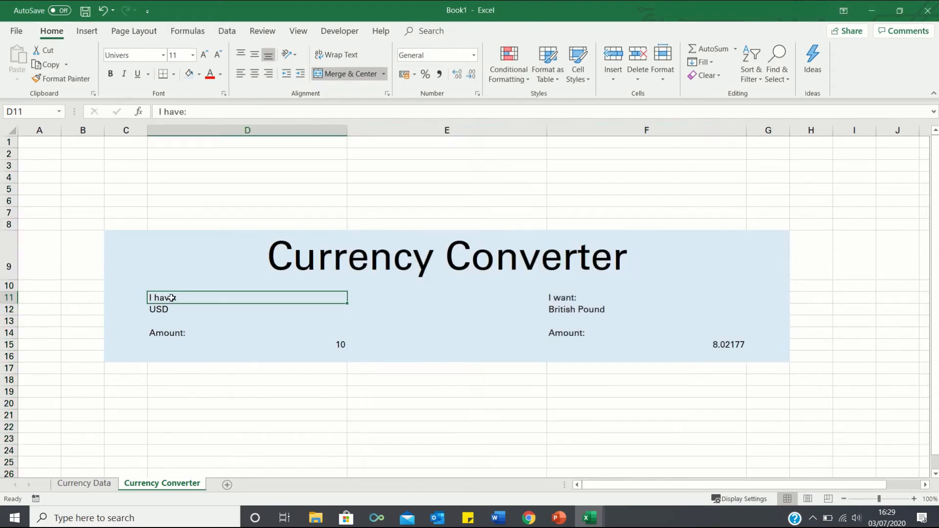
{"action": "left_click_drag", "start_coordinate": [171, 298], "coordinate": [570, 299]}
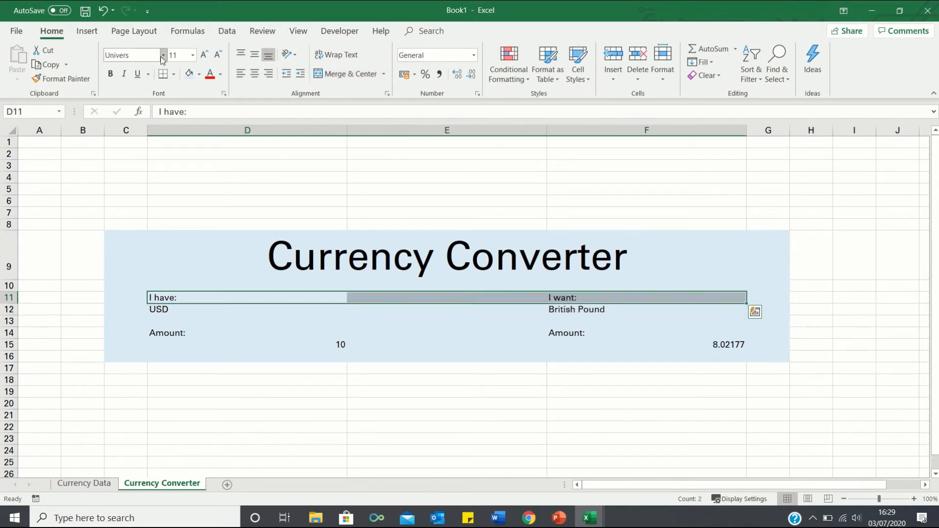
{"action": "left_click", "coordinate": [193, 55]}
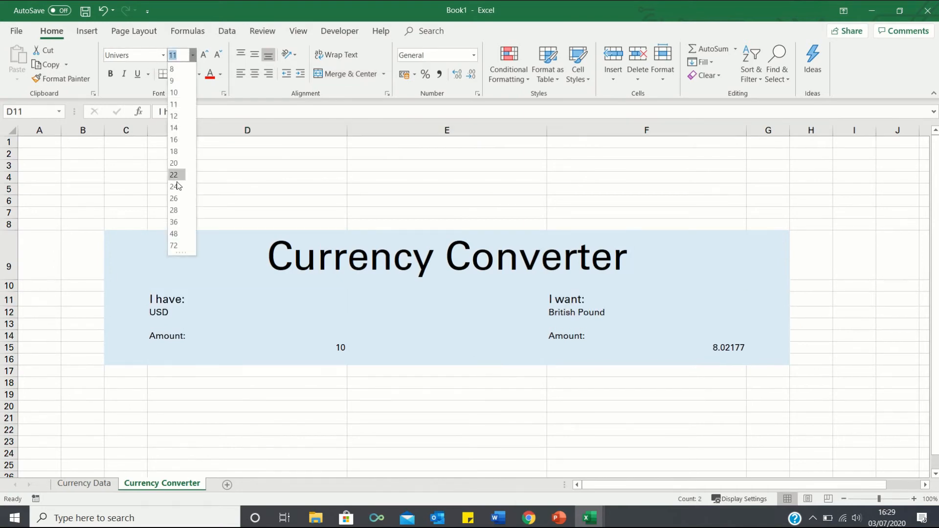
{"action": "left_click", "coordinate": [176, 222]}
Step: Set the font size of the currency names in D12:F12 to 16
{"action": "left_click_drag", "start_coordinate": [192, 336], "coordinate": [575, 334]}
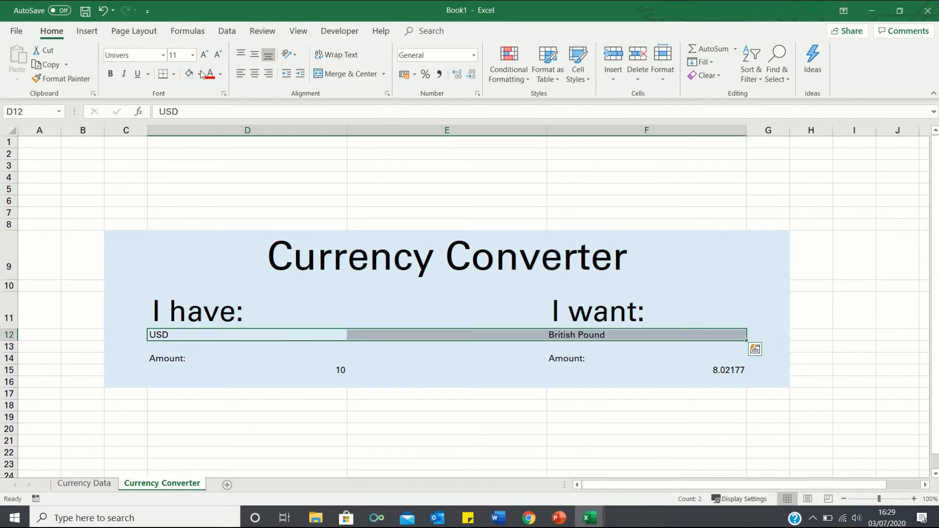
{"action": "left_click", "coordinate": [193, 55]}
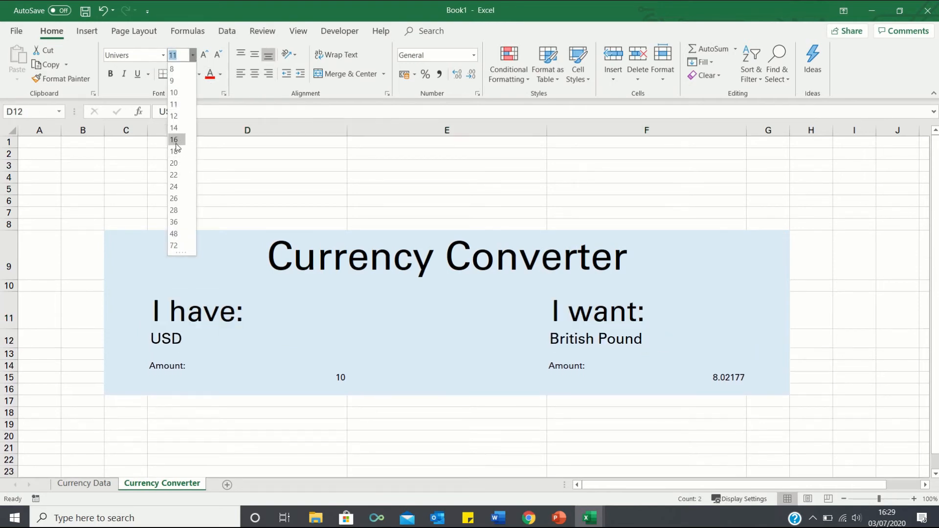
{"action": "left_click", "coordinate": [176, 141]}
Step: Set the font size of the amount values in D15:F15 to 28
{"action": "left_click_drag", "start_coordinate": [325, 380], "coordinate": [565, 378]}
{"action": "left_click_drag", "start_coordinate": [627, 374], "coordinate": [626, 376]}
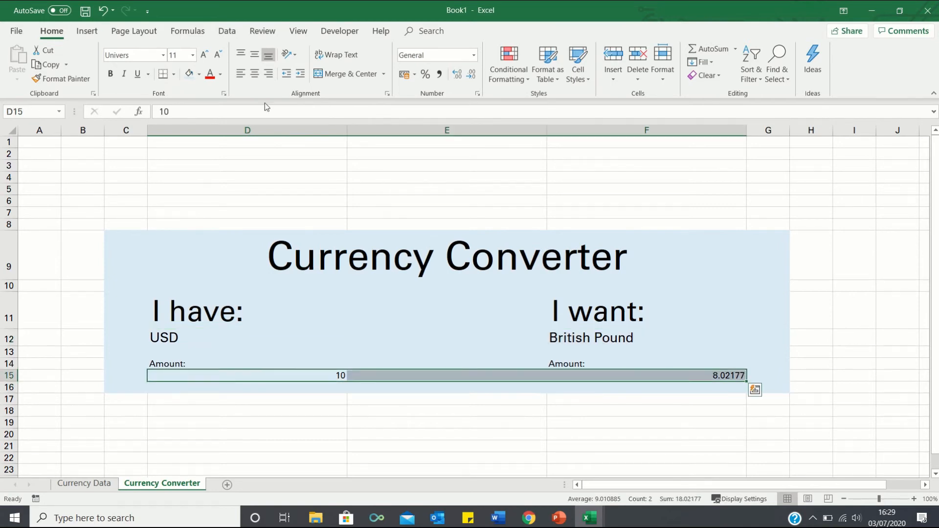
{"action": "left_click", "coordinate": [195, 57]}
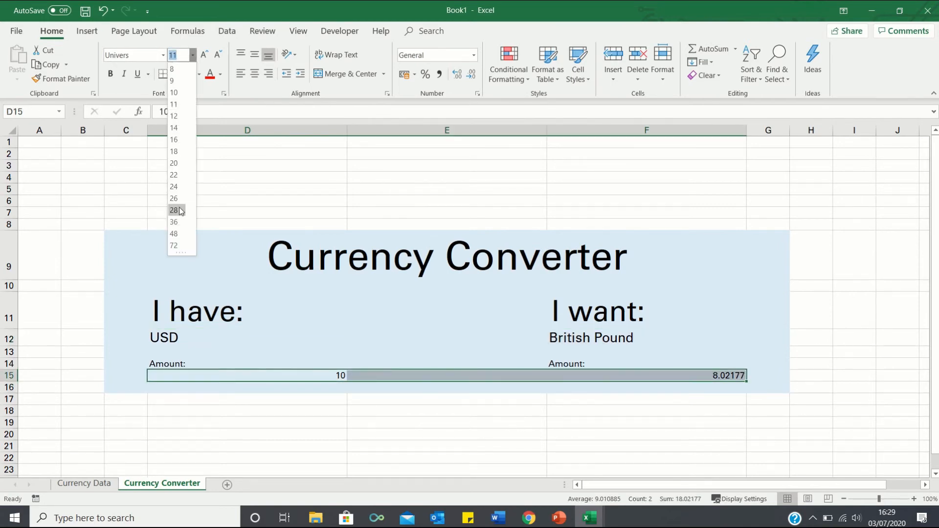
{"action": "left_click", "coordinate": [177, 212]}
Step: Make the "Currency Converter" title bold and set the font colour of rows 9 to 14 in the converter block to grey
{"action": "left_click", "coordinate": [300, 248]}
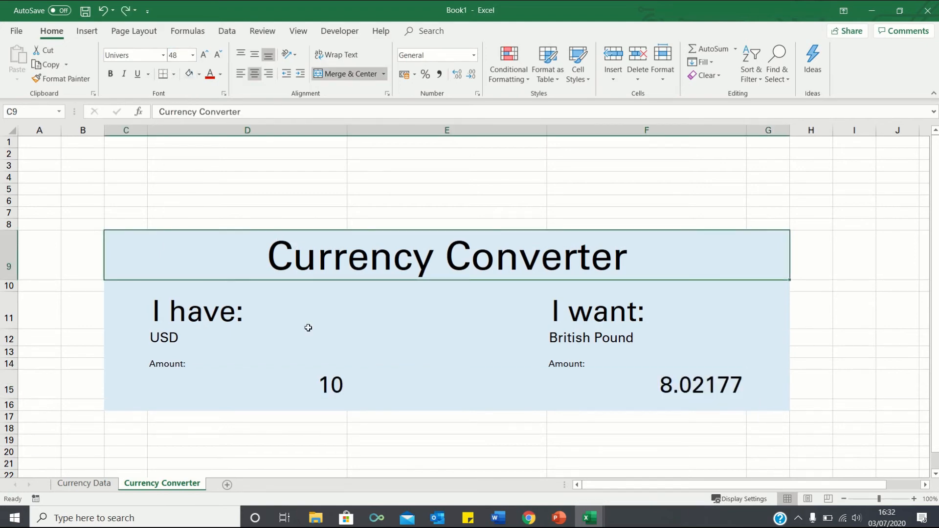
{"action": "key", "text": "ctrl+b"}
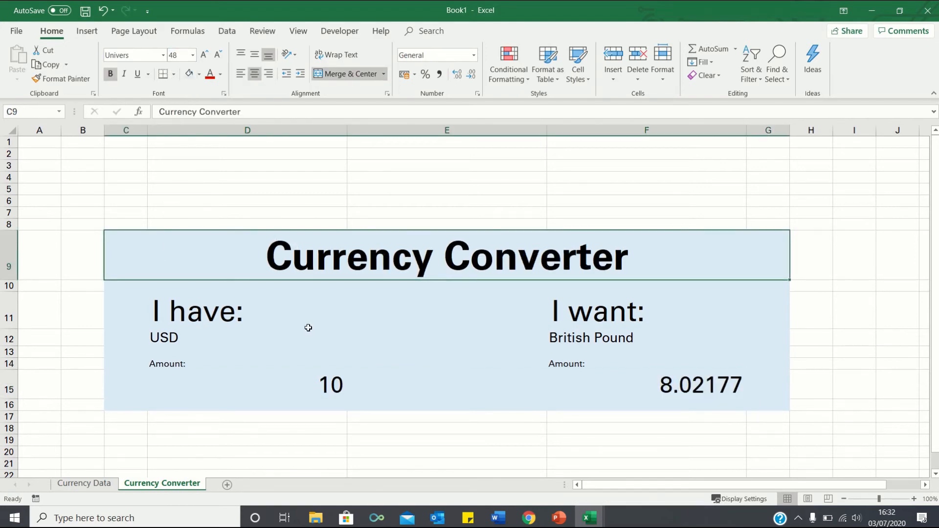
{"action": "key", "text": "shift+Down"}
{"action": "key", "text": "shift+Down"}
{"action": "key", "text": "shift+Down"}
{"action": "key", "text": "shift+Down"}
{"action": "key", "text": "shift+Down"}
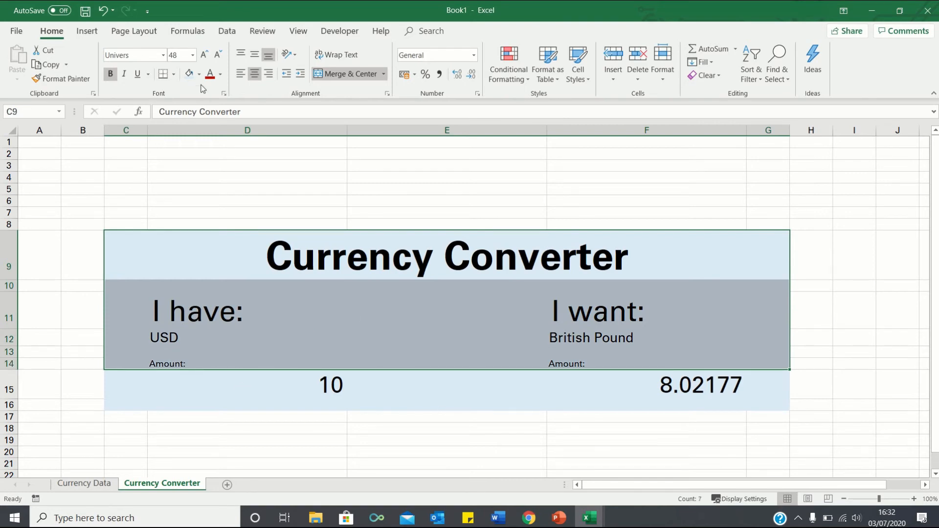
{"action": "left_click", "coordinate": [220, 74]}
{"action": "left_click", "coordinate": [209, 164]}
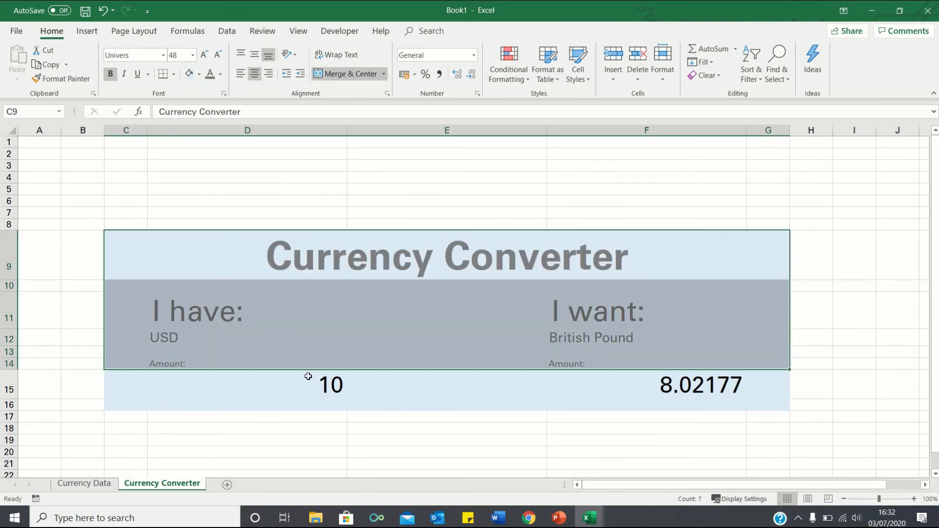
Step: Set the font colour of the amount values in D15:F15 to dark red
{"action": "left_click_drag", "start_coordinate": [308, 388], "coordinate": [651, 389]}
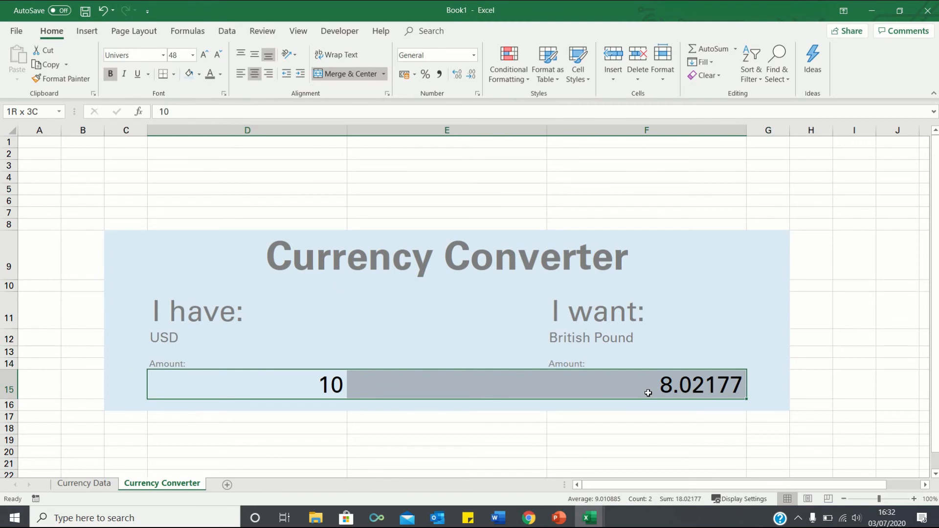
{"action": "left_click", "coordinate": [221, 74]}
{"action": "left_click", "coordinate": [211, 184]}
Step: Hide the gridlines on the Currency Converter sheet
{"action": "left_click", "coordinate": [300, 343]}
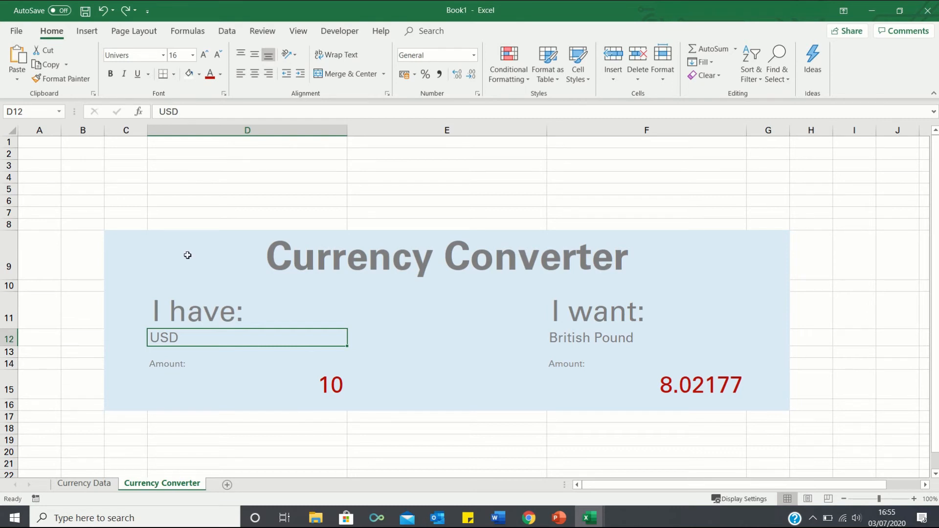
{"action": "left_click", "coordinate": [297, 32]}
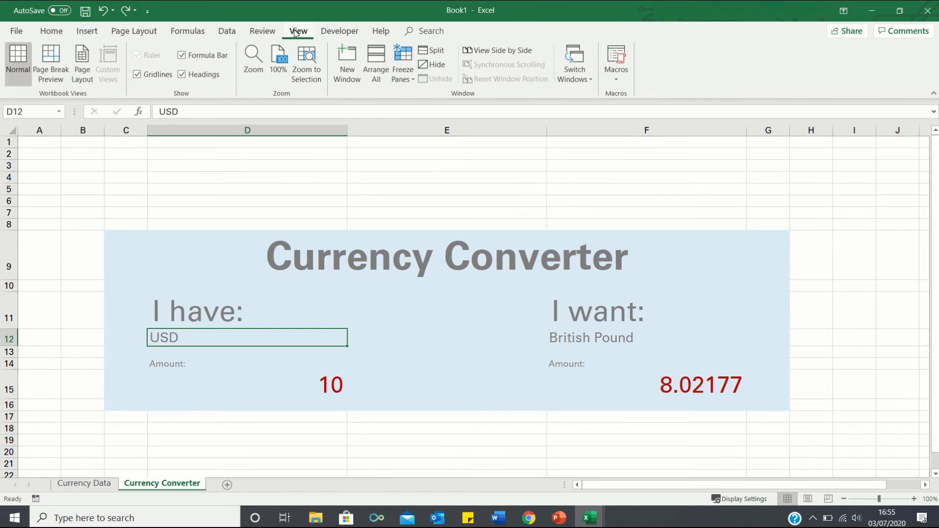
{"action": "left_click", "coordinate": [138, 75]}
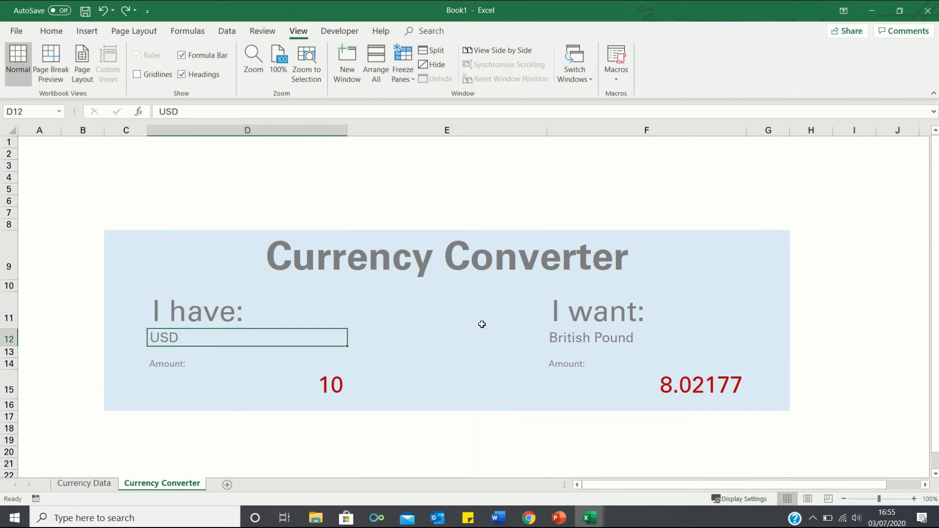
Step: Enter a centered "=" sign in E15 between the two amount values
{"action": "left_click", "coordinate": [441, 379]}
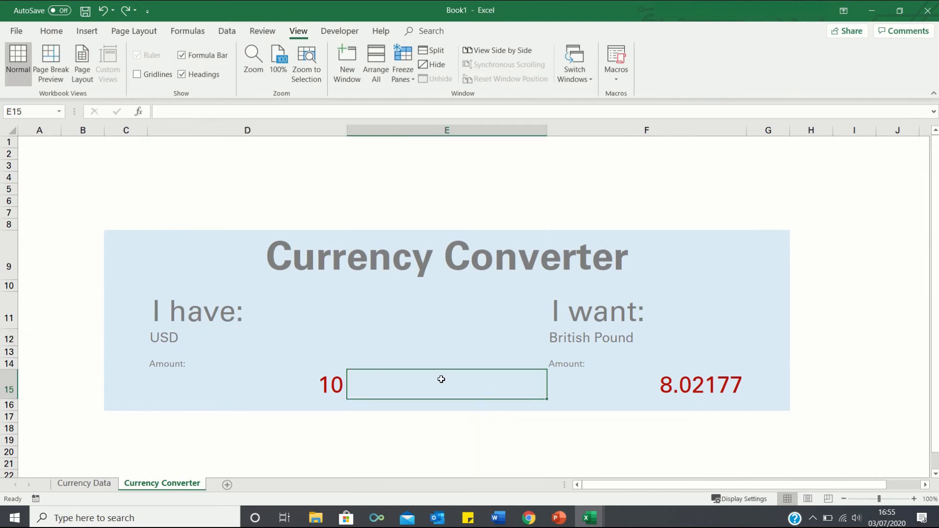
{"action": "type", "text": "="}
{"action": "key", "text": "Return"}
Step: Left-align the amount values in D15 and F15
{"action": "left_click", "coordinate": [324, 385]}
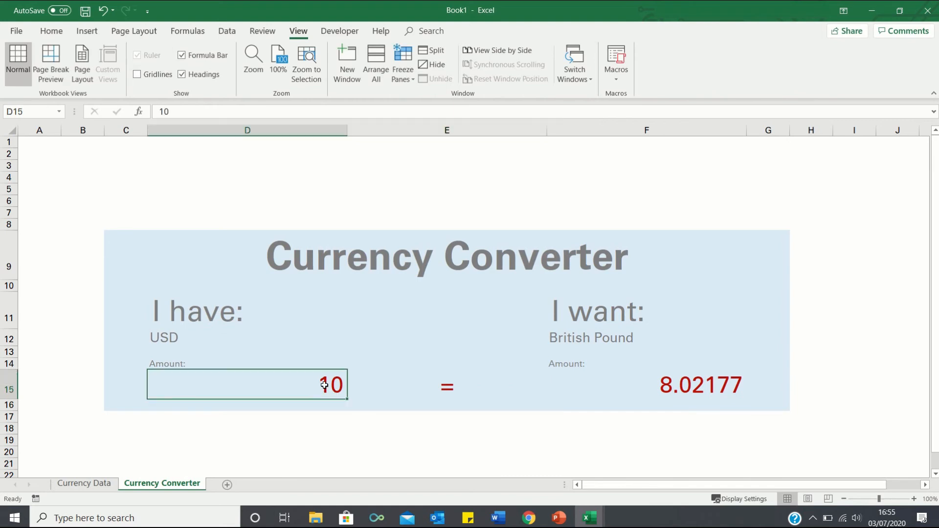
{"action": "left_click", "coordinate": [711, 380], "text": "ctrl"}
{"action": "key", "text": "alt+h"}
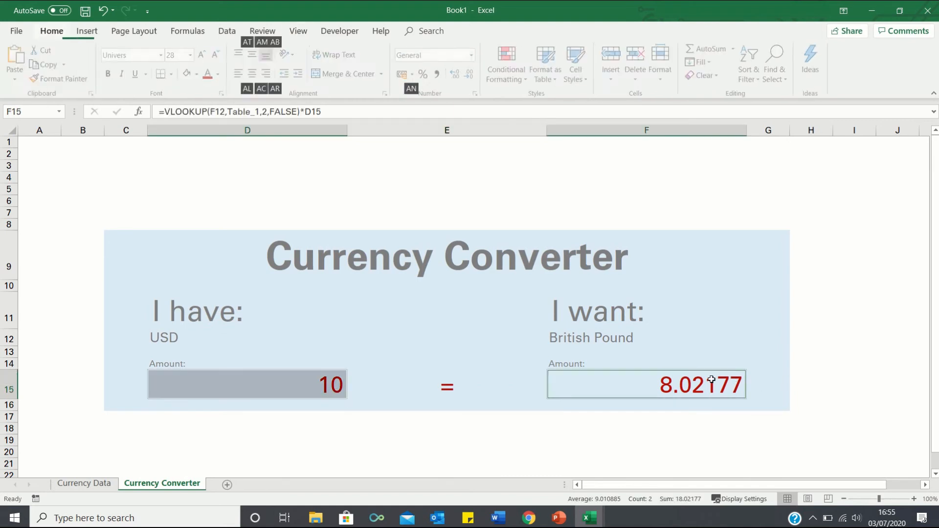
{"action": "key", "text": "l"}
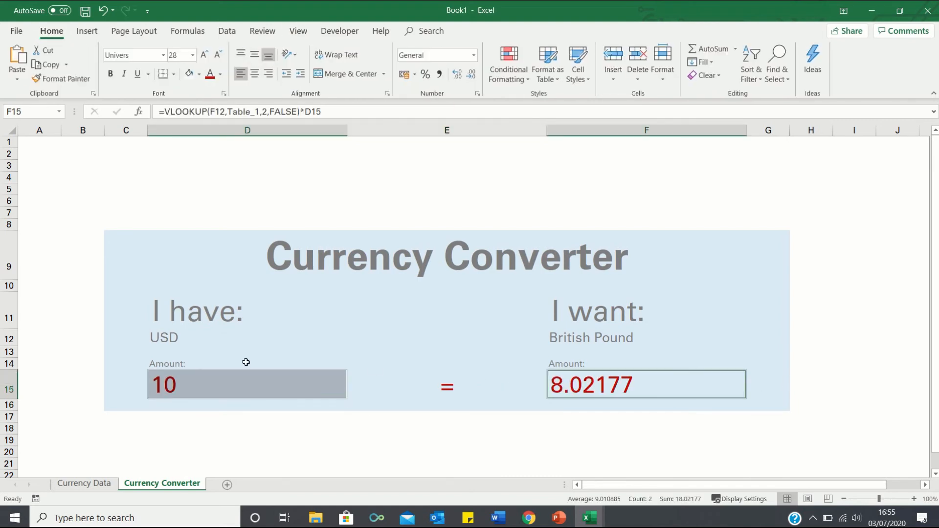
Step: Fill the currency cells D12 and F12 and the amount cells D15 and F15 with white
{"action": "left_click", "coordinate": [221, 339], "text": "ctrl"}
{"action": "left_click", "coordinate": [629, 336], "text": "ctrl"}
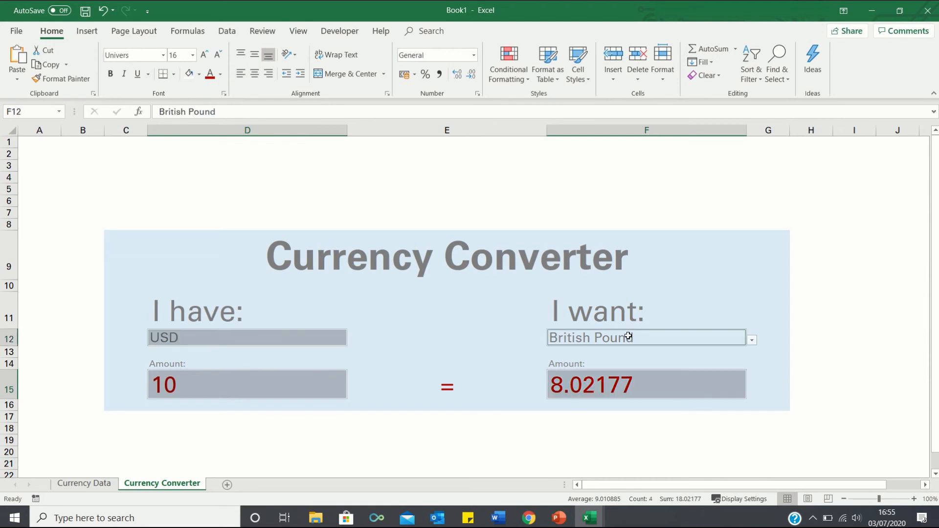
{"action": "key", "text": "alt+h"}
{"action": "key", "text": "h"}
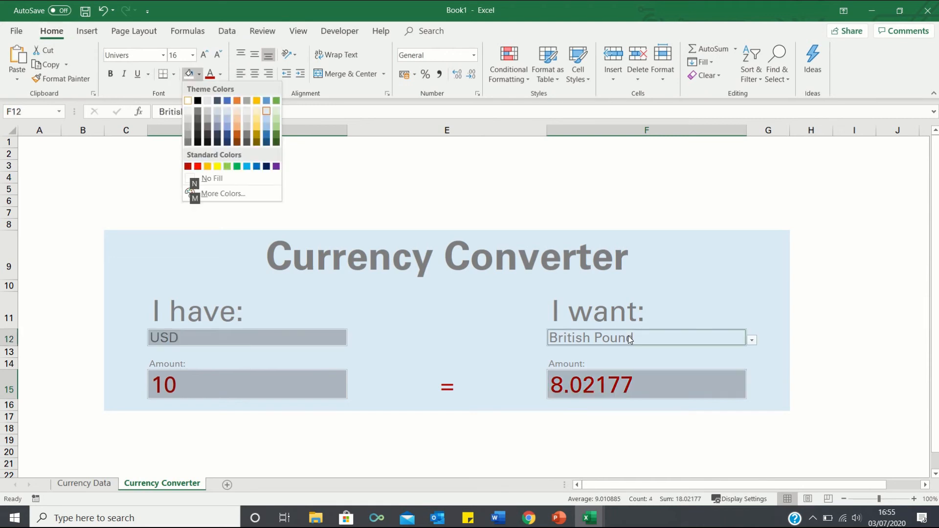
{"action": "left_click", "coordinate": [189, 101]}
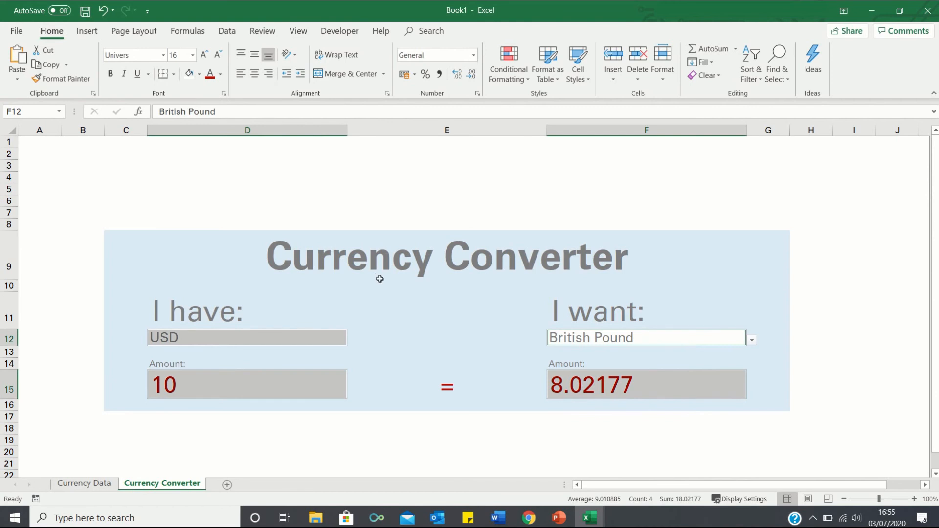
Step: Insert the solid right-pointing icon from the Arrows category and place it in column E above the equals sign
{"action": "left_click", "coordinate": [447, 333]}
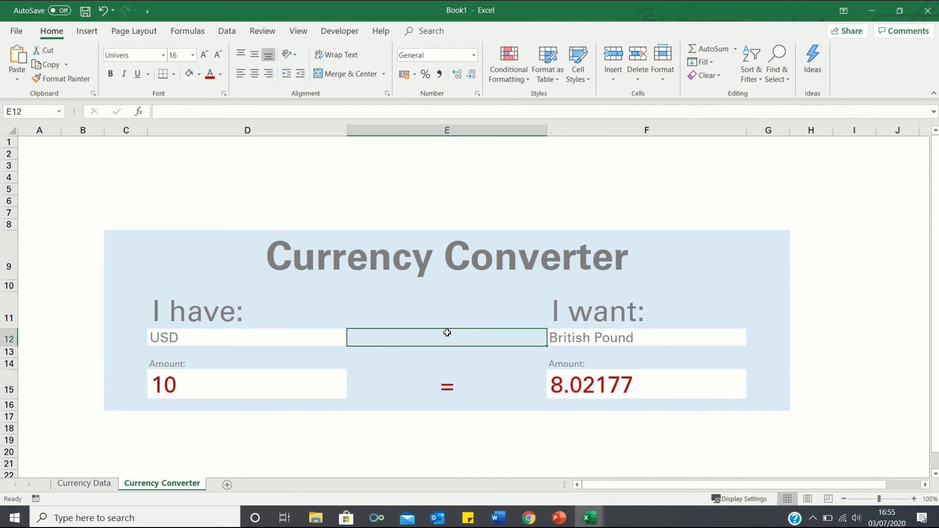
{"action": "left_click", "coordinate": [87, 31]}
{"action": "left_click", "coordinate": [181, 74]}
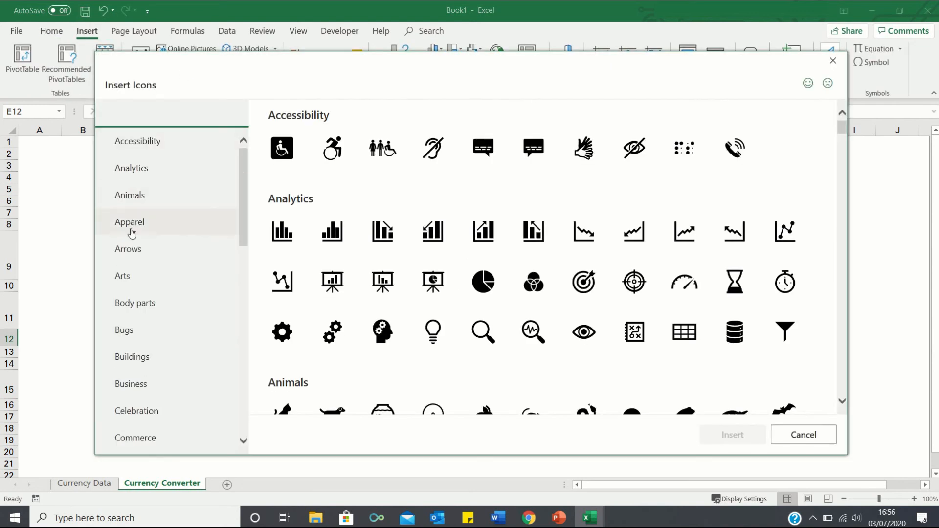
{"action": "left_click", "coordinate": [139, 250]}
{"action": "left_click", "coordinate": [286, 152]}
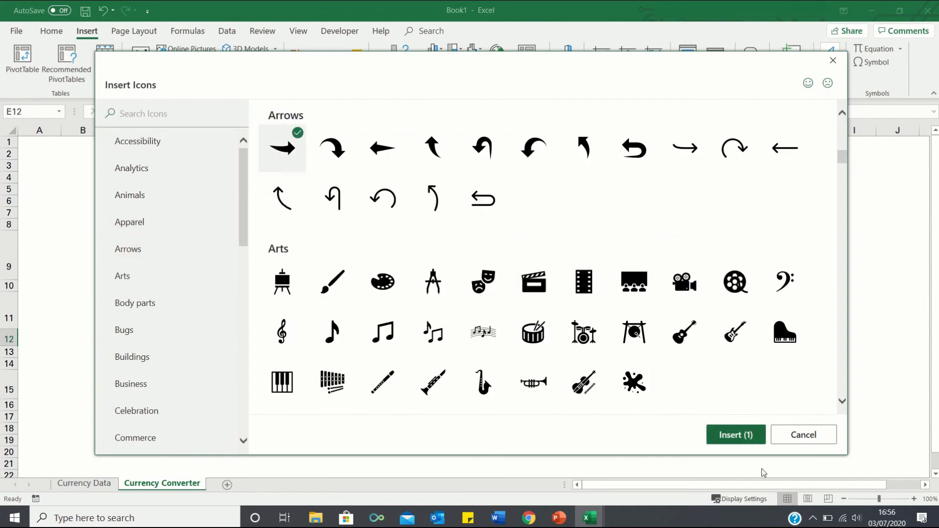
{"action": "left_click", "coordinate": [739, 435]}
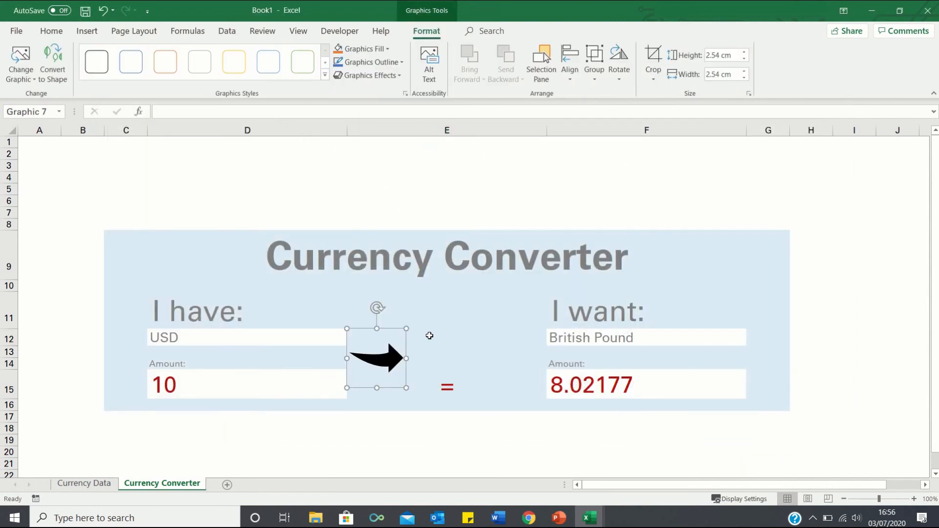
{"action": "left_click_drag", "start_coordinate": [401, 348], "coordinate": [473, 322]}
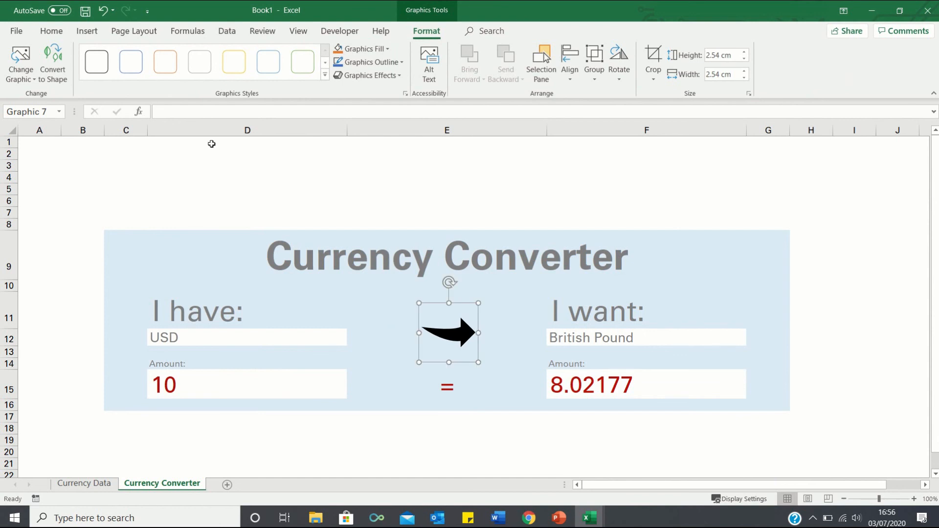
{"action": "left_click", "coordinate": [198, 146]}
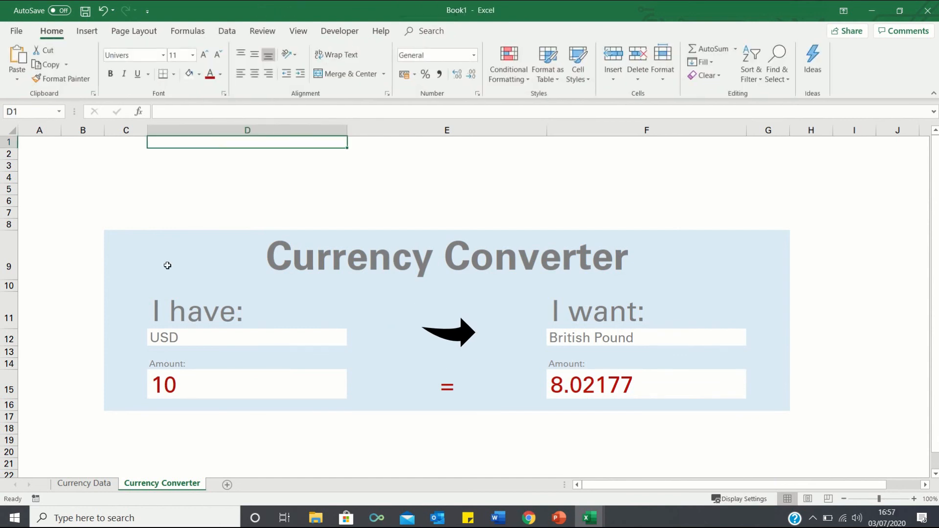
{"action": "left_click", "coordinate": [227, 30]}
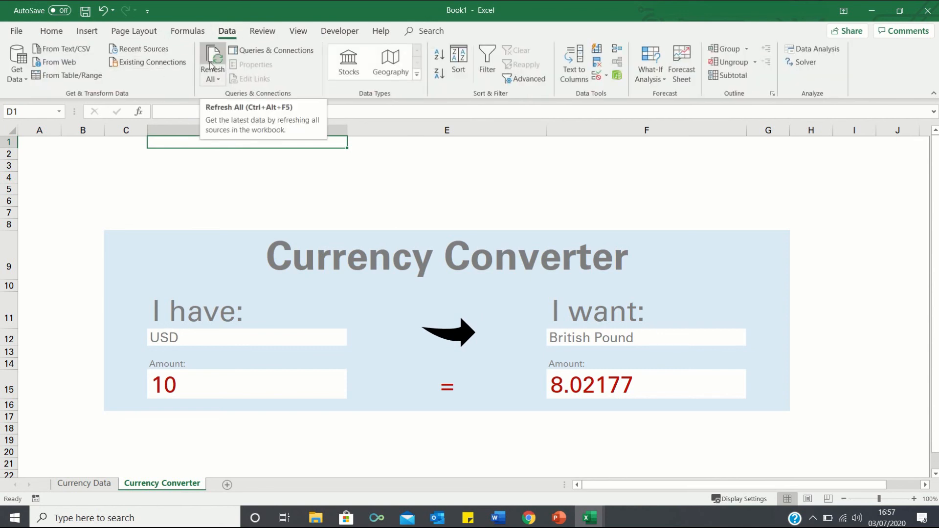
{"action": "left_click", "coordinate": [253, 168]}
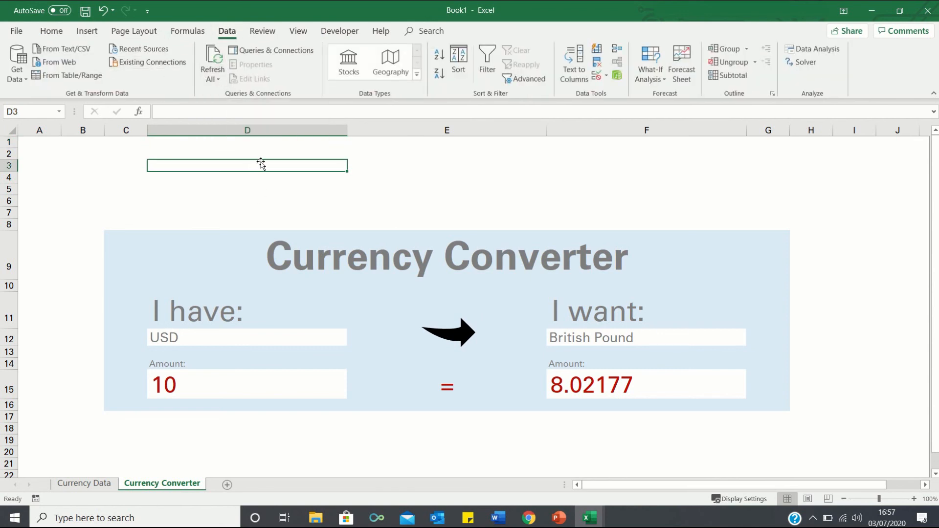